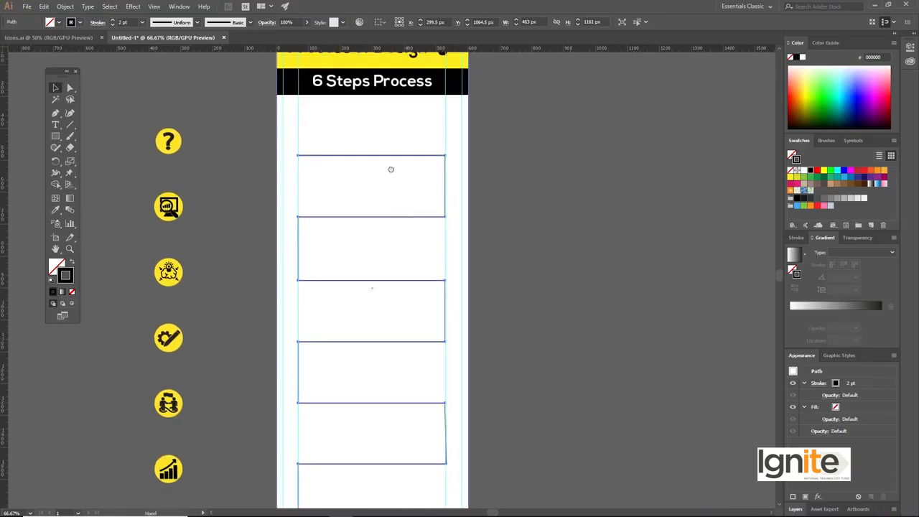
Step: Delete the two inner vertical guides running along the left and right sides of the zigzag path
click(381, 185)
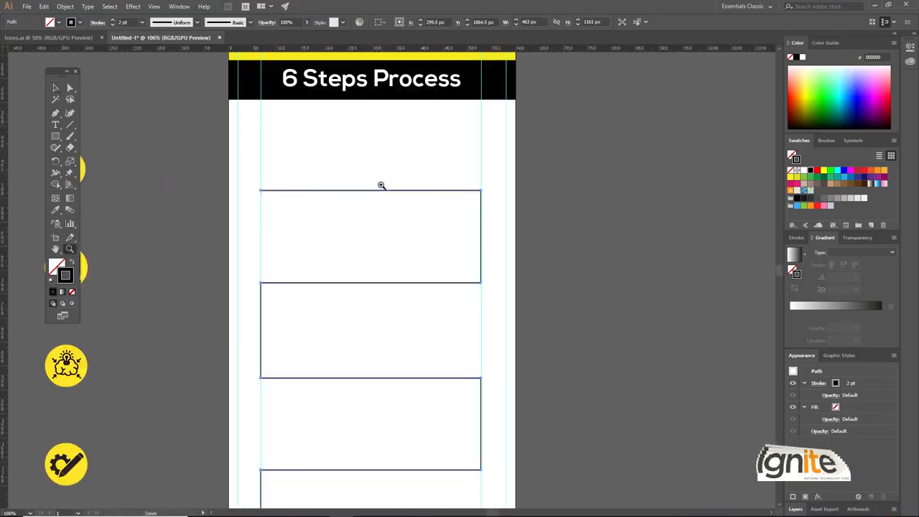
click(382, 185)
drag(412, 211, 399, 174)
drag(190, 149, 566, 193)
key(ctrl+z)
click(196, 219)
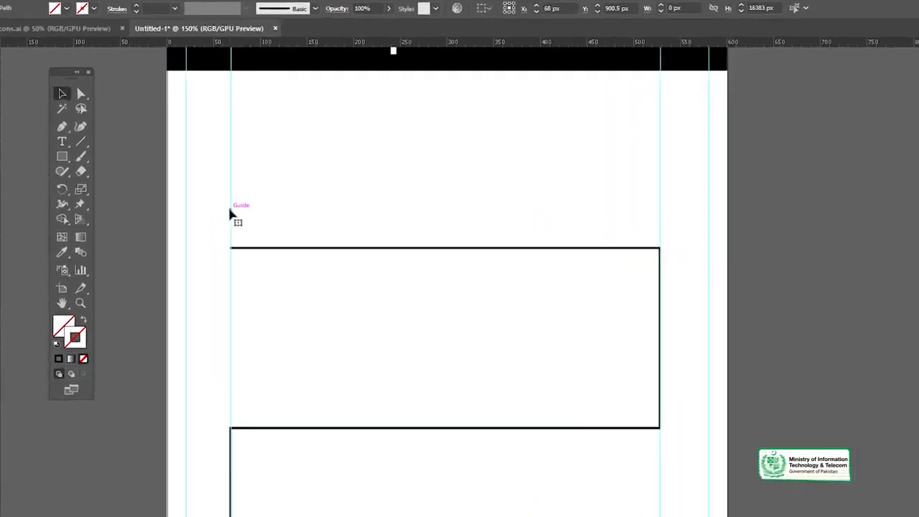
key(Delete)
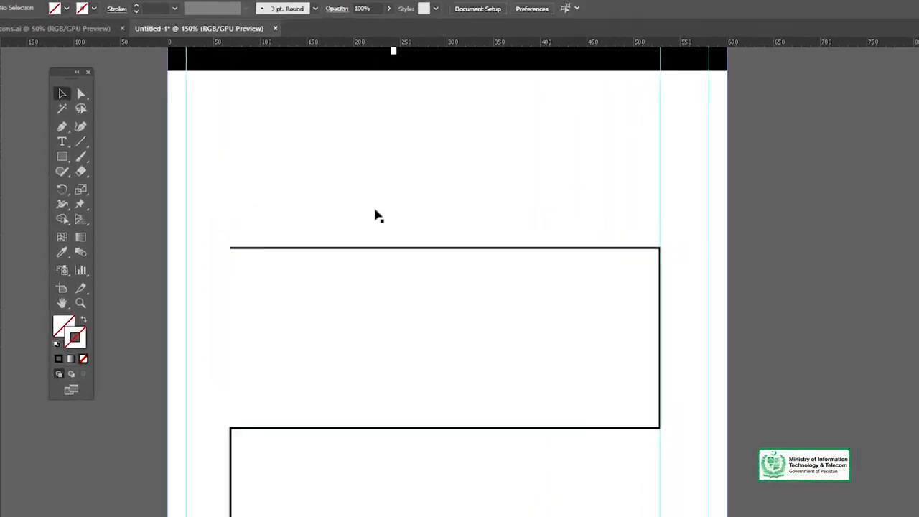
click(659, 191)
key(Delete)
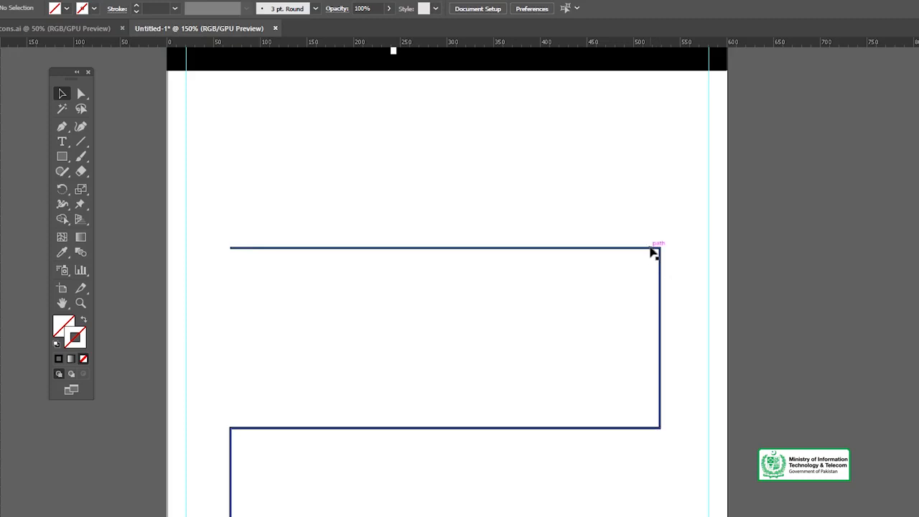
Step: Select all corner anchors of the zigzag path below the header and round them to a 34 px radius
drag(456, 273, 430, 146)
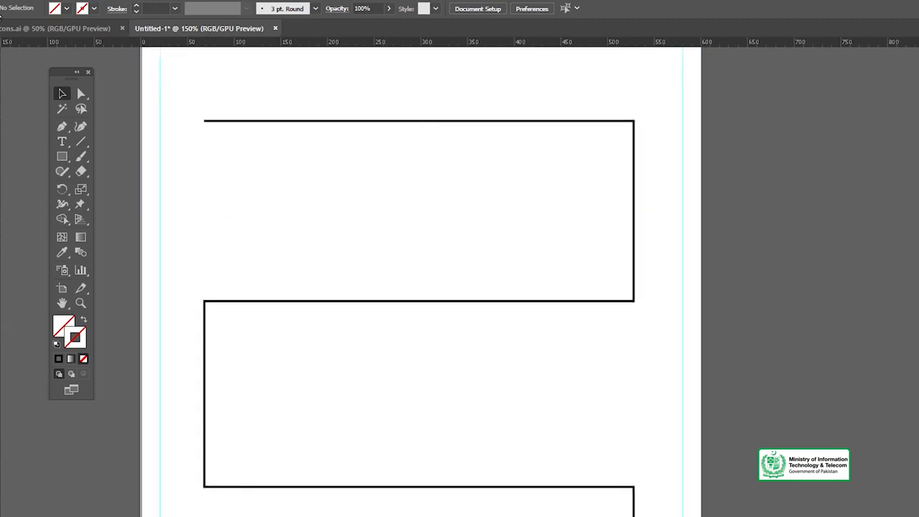
click(78, 93)
scroll(579, 145, down, 1)
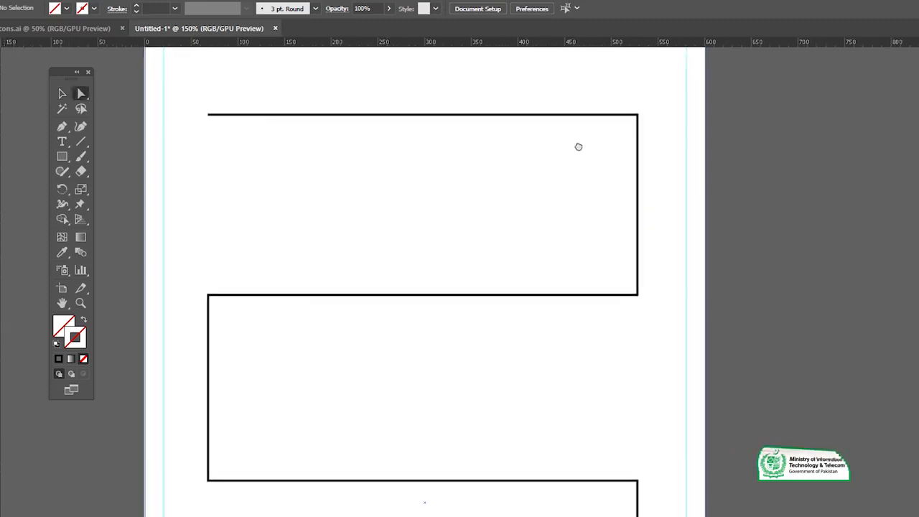
click(640, 111)
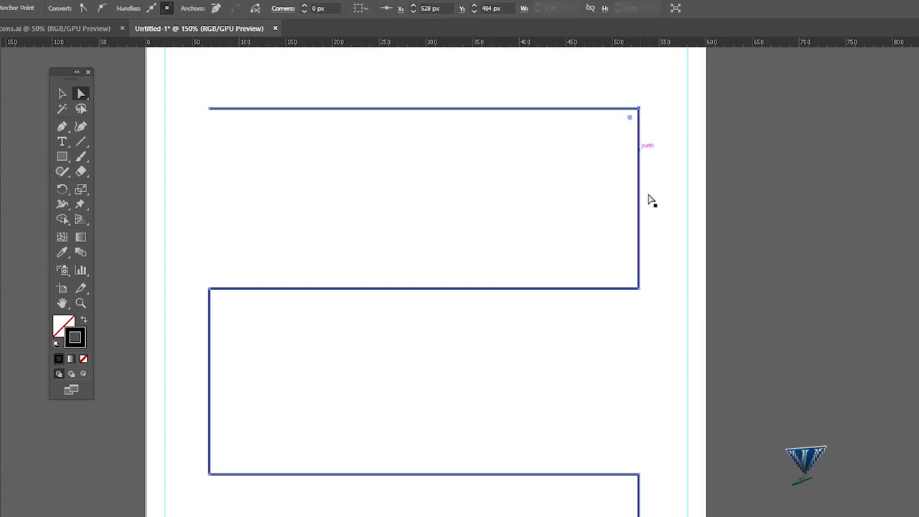
shift+click(636, 289)
scroll(325, 231, down, 3)
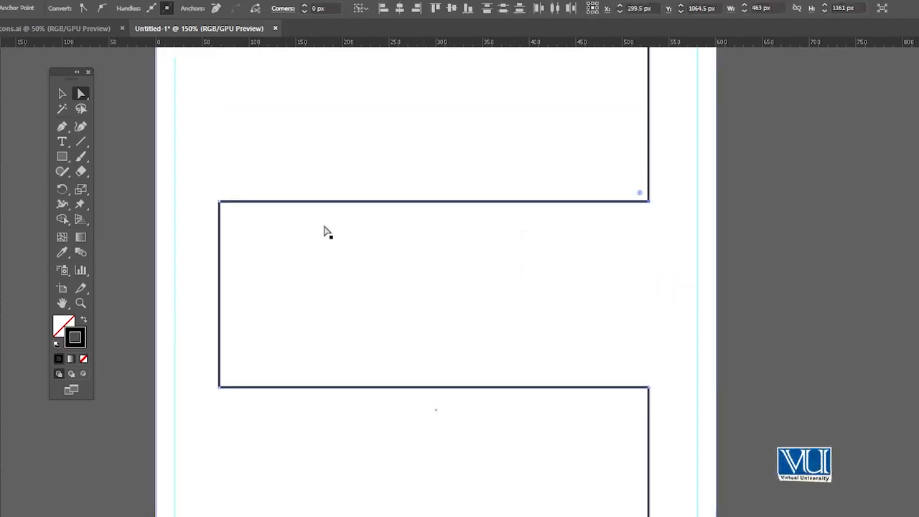
shift+click(220, 203)
shift+click(220, 388)
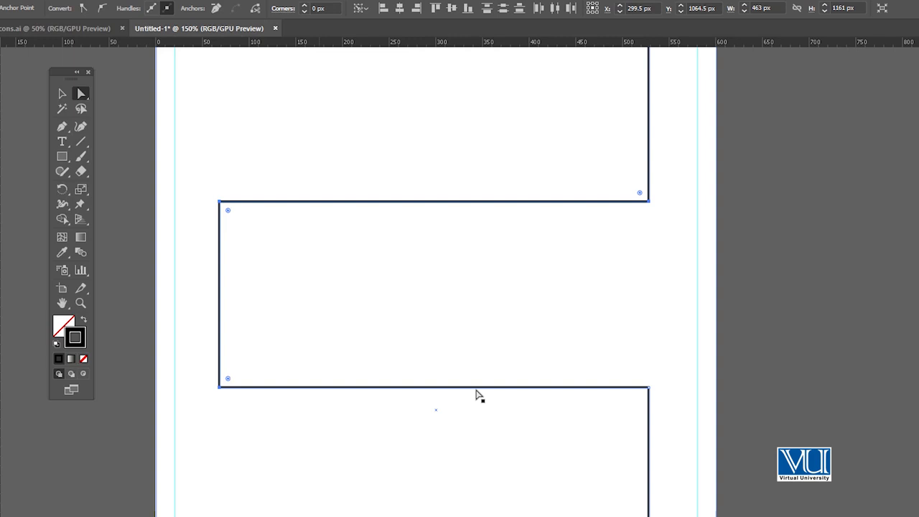
drag(596, 425, 553, 313)
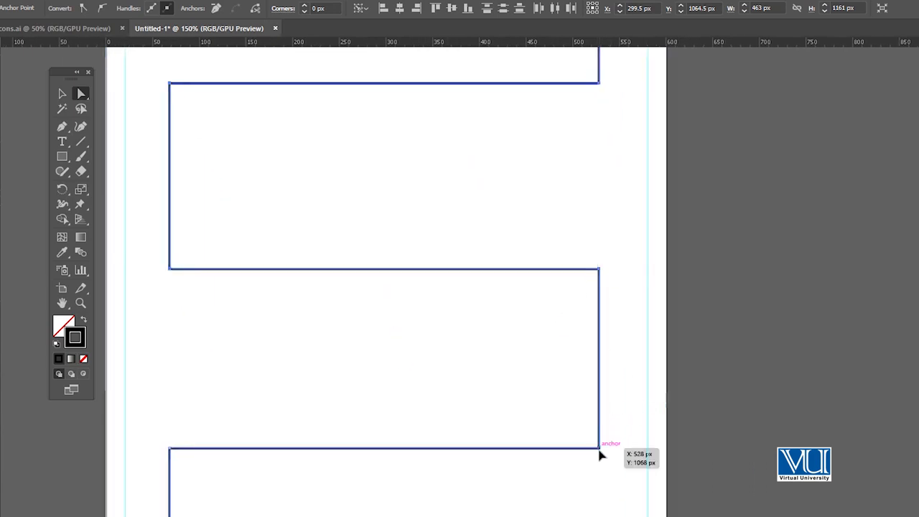
drag(488, 431, 627, 229)
drag(409, 303, 406, 233)
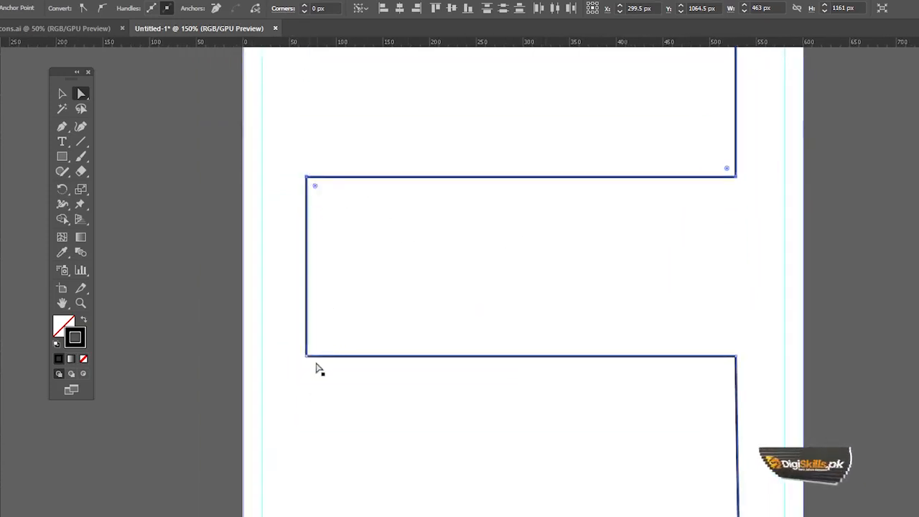
drag(722, 427, 636, 331)
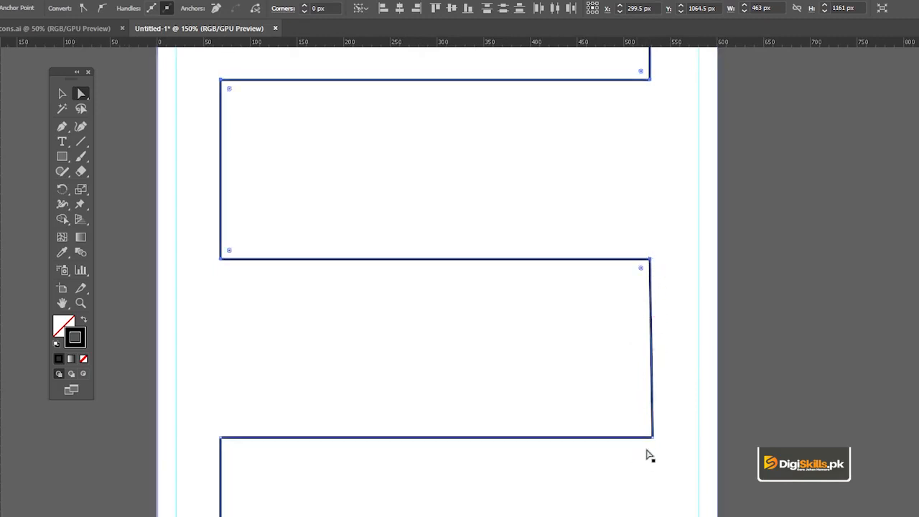
drag(382, 443, 426, 381)
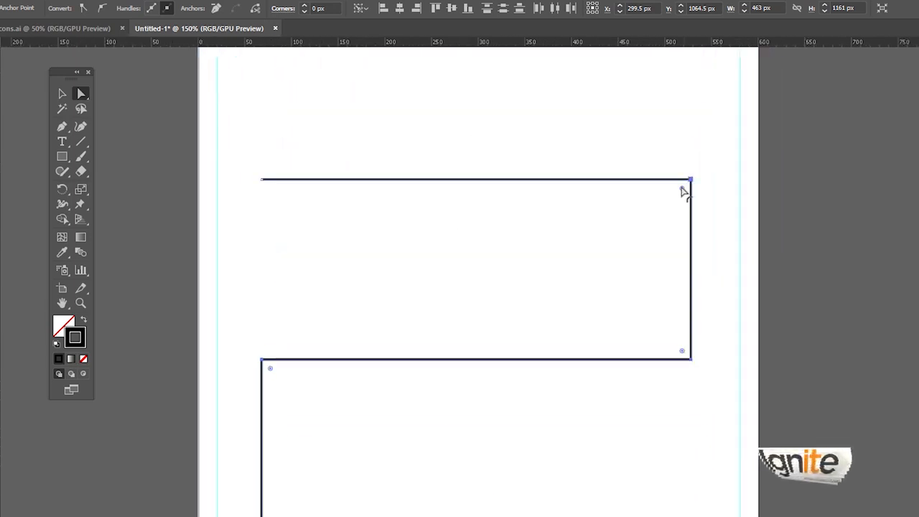
drag(683, 191, 675, 193)
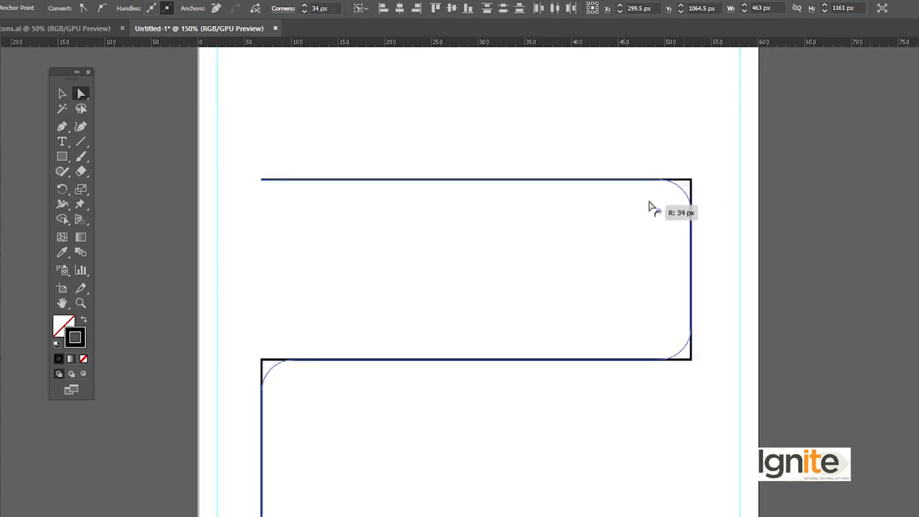
drag(650, 207, 650, 207)
click(59, 97)
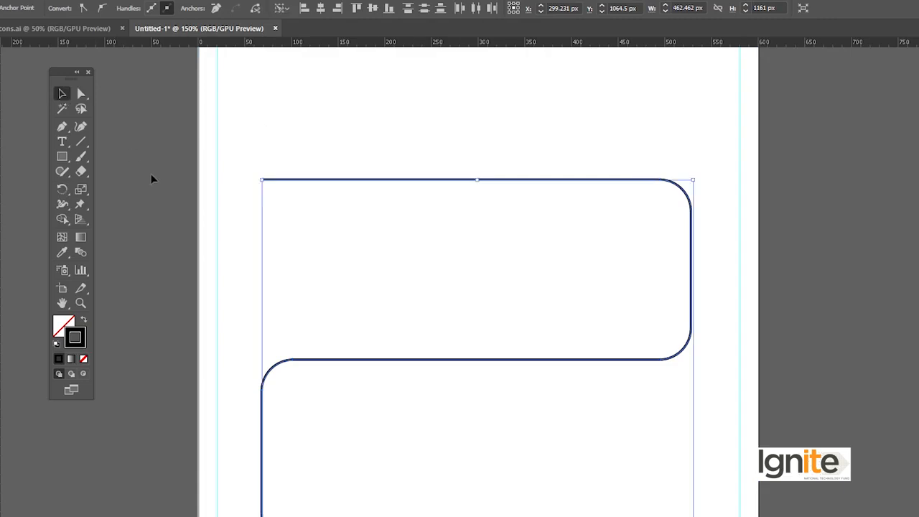
click(152, 178)
Step: Narrow the serpentine path by pulling in its right side, and stretch its height upward from the top edge
key(z)
alt+click(439, 365)
alt+click(470, 373)
scroll(525, 391, down, 5)
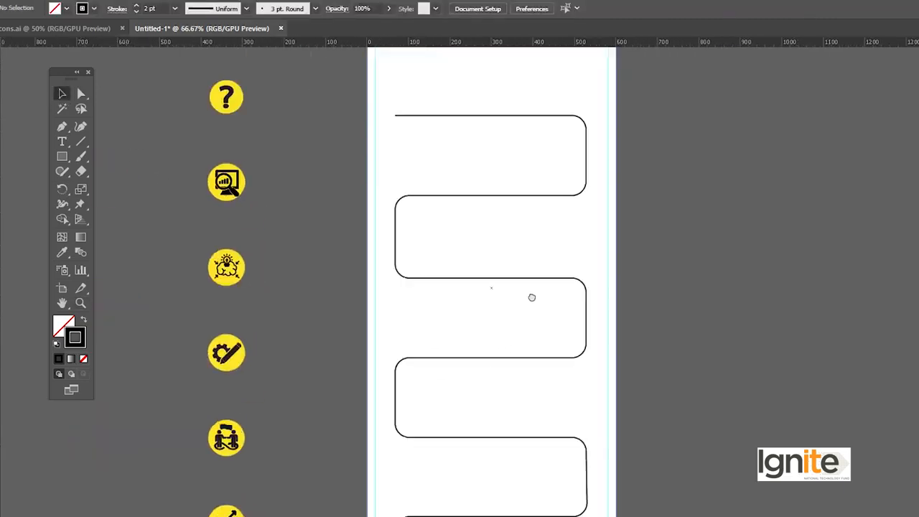
click(524, 189)
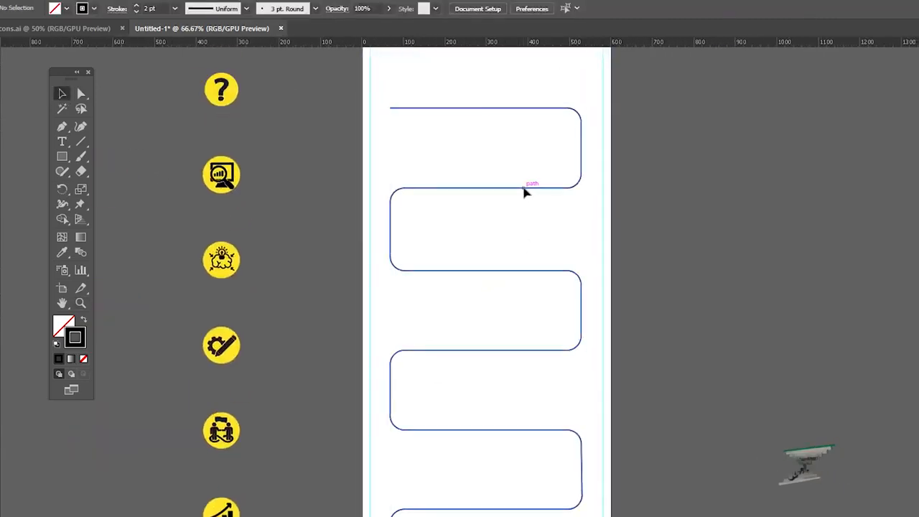
drag(584, 348, 566, 347)
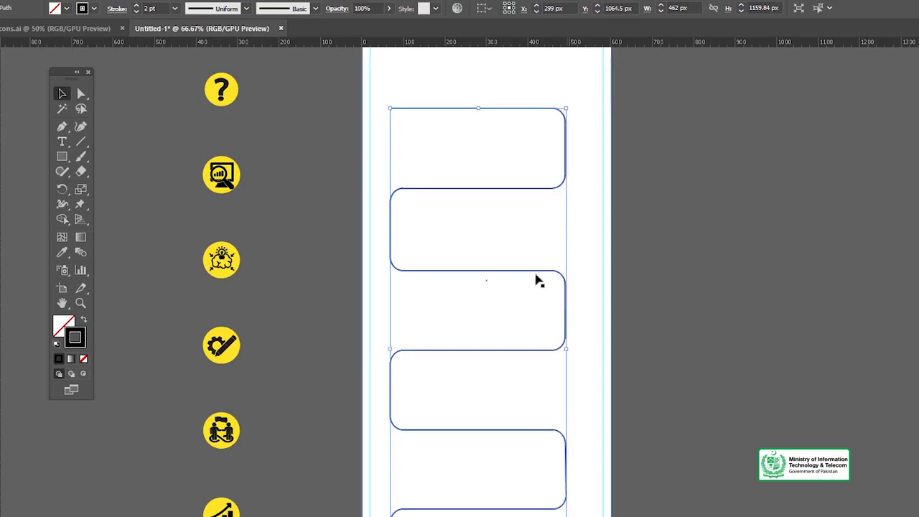
drag(480, 108, 480, 84)
Step: Center the serpentine path horizontally on the white background, using the background as the key object
ctrl+alt+click(484, 269)
drag(527, 296, 522, 237)
click(488, 150)
key(ctrl+2)
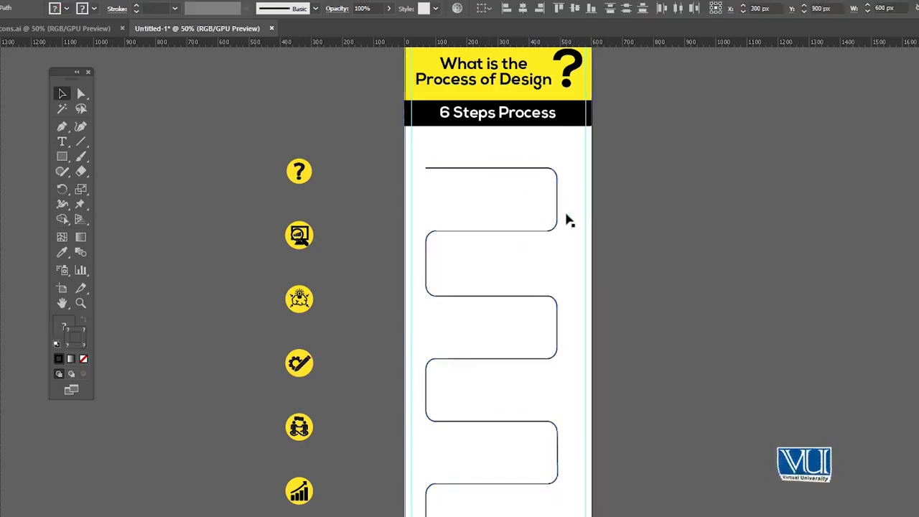
ctrl+click(531, 249)
ctrl+click(531, 248)
drag(513, 319, 594, 206)
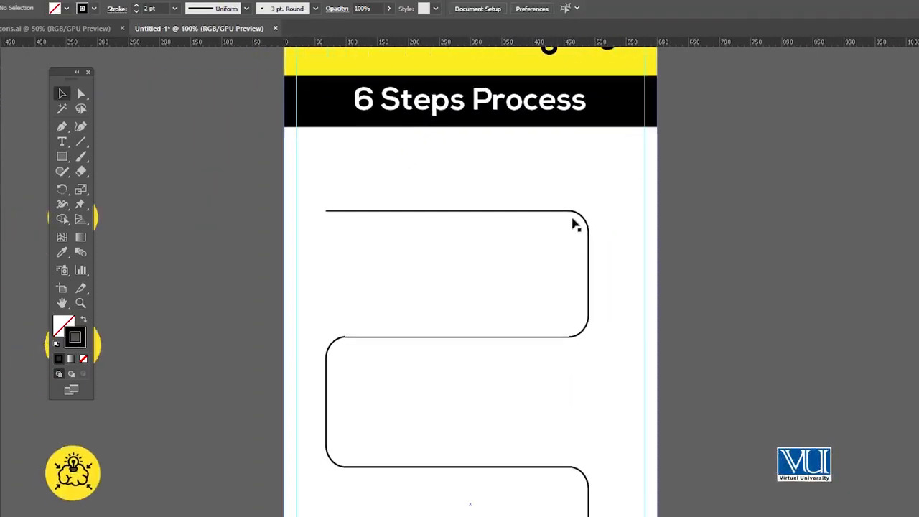
click(575, 210)
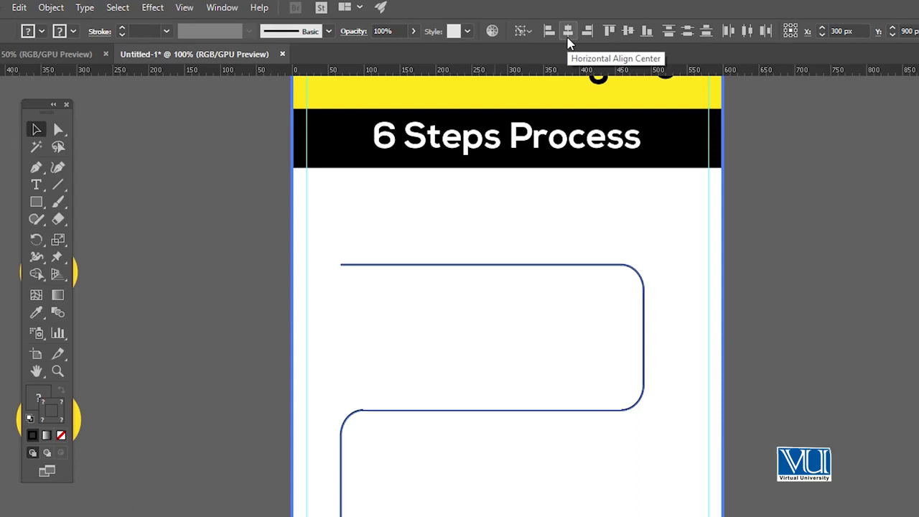
click(567, 39)
click(747, 269)
Step: Scale the column of yellow icons beside the artboard down proportionally about its center and ungroup it
drag(614, 346, 718, 262)
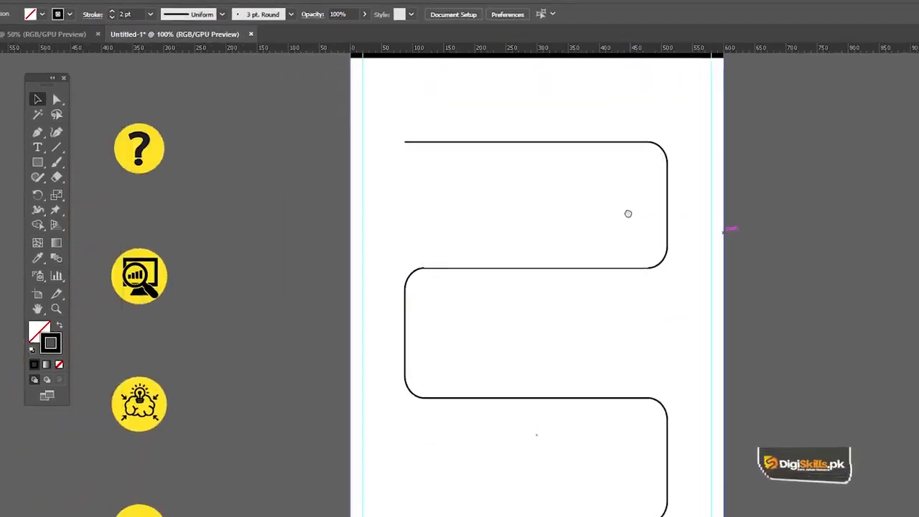
drag(627, 214, 595, 247)
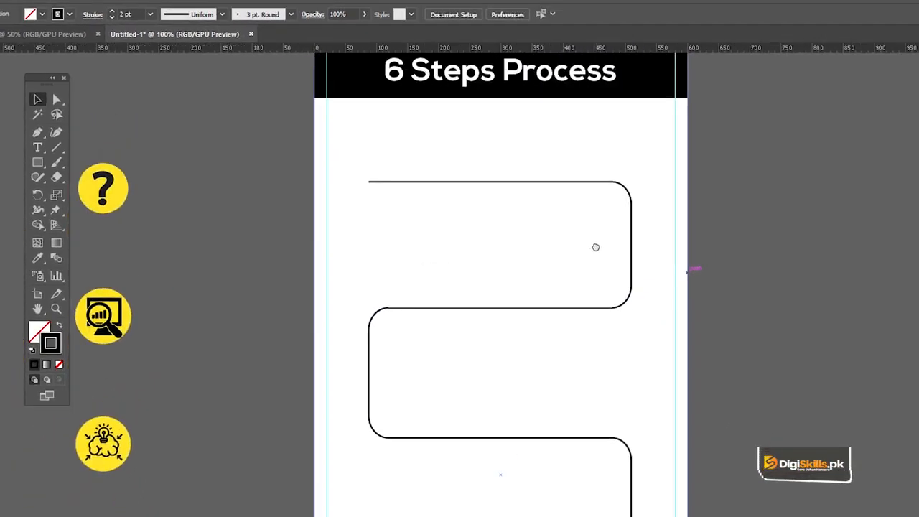
click(106, 195)
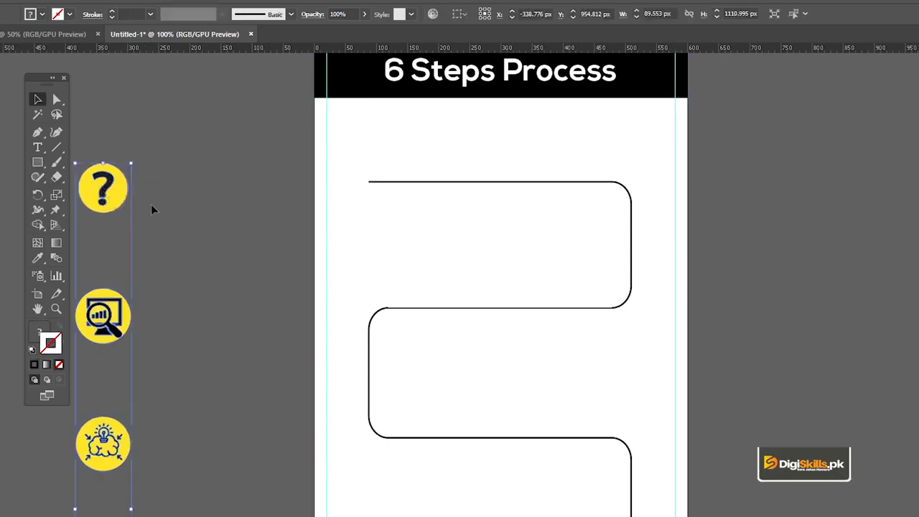
click(109, 195)
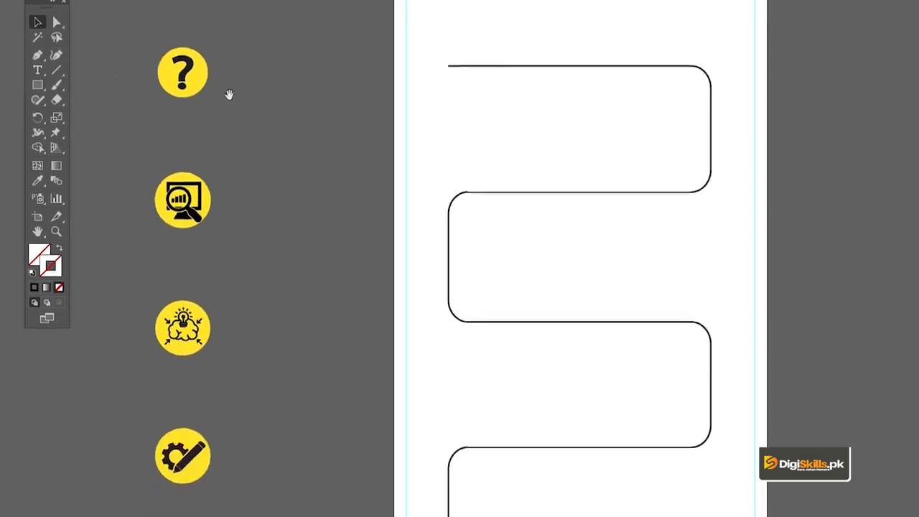
drag(209, 43, 210, 104)
click(188, 146)
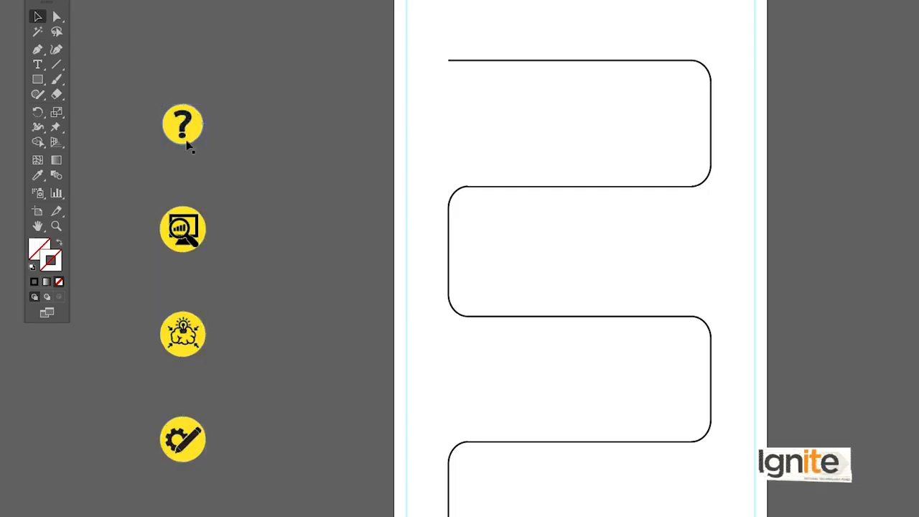
Step: Place the question mark icon below the path's first line at left, the magnifier below the second at right, and the brain below the third at left
drag(315, 129, 445, 101)
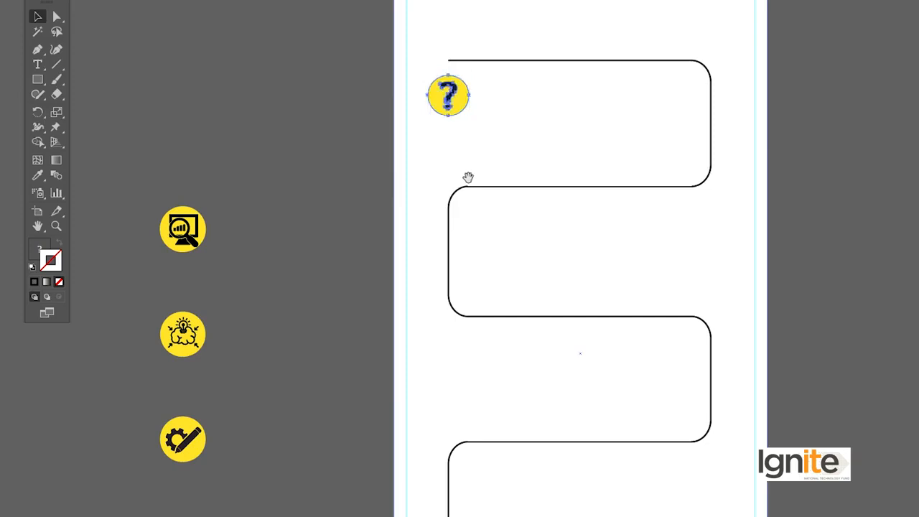
drag(467, 179, 402, 127)
drag(141, 177, 635, 170)
scroll(502, 215, down, 3)
scroll(503, 215, left, 1)
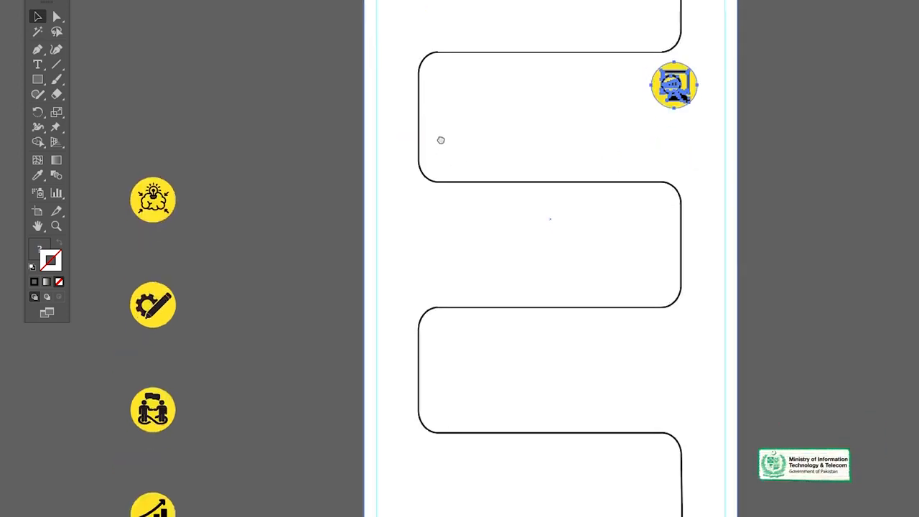
drag(154, 201, 423, 220)
Step: Add vertical guides at the outer edges of the left and right icons, and align the brain icon to the left guide
drag(355, 161, 362, 248)
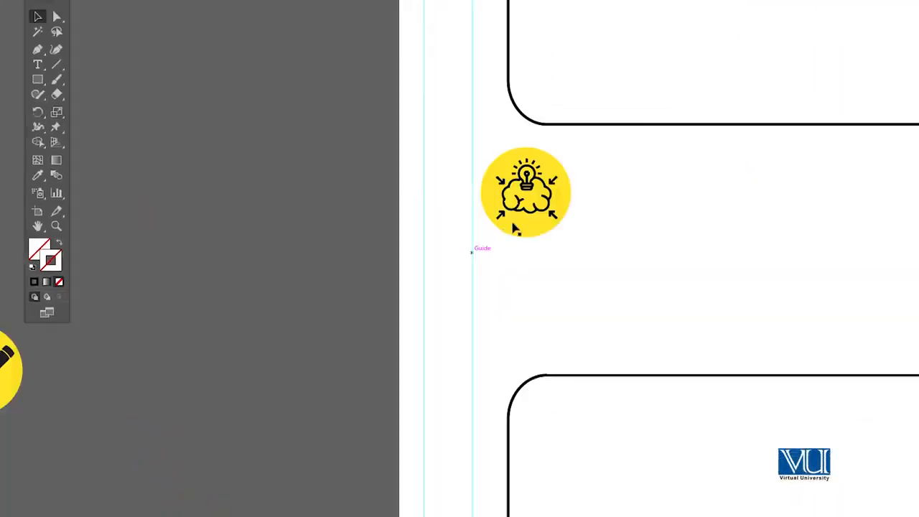
drag(529, 228, 413, 226)
drag(576, 240, 357, 330)
drag(538, 206, 483, 269)
drag(487, 206, 470, 233)
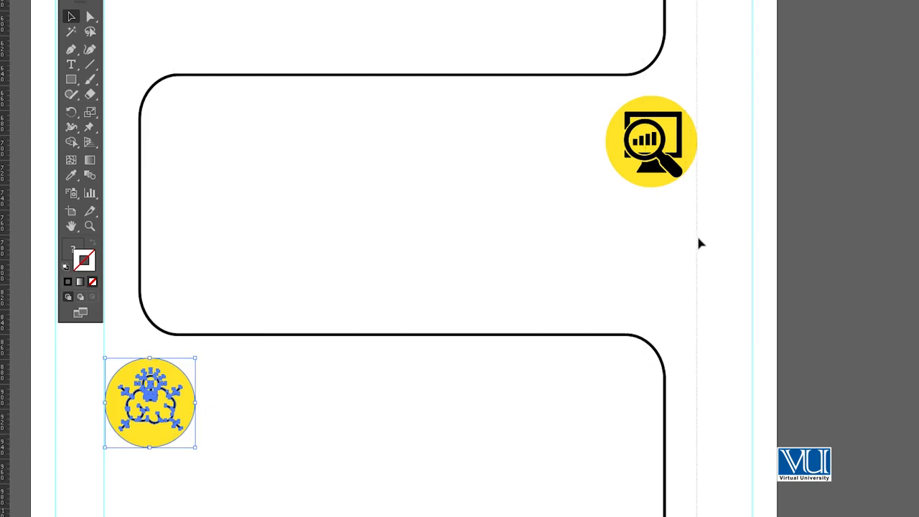
drag(697, 238, 697, 238)
Step: Place the gear-and-pencil icon at left below the path's fifth line and the handshake icon at right below the sixth line
ctrl+alt+click(538, 321)
ctrl+alt+click(538, 319)
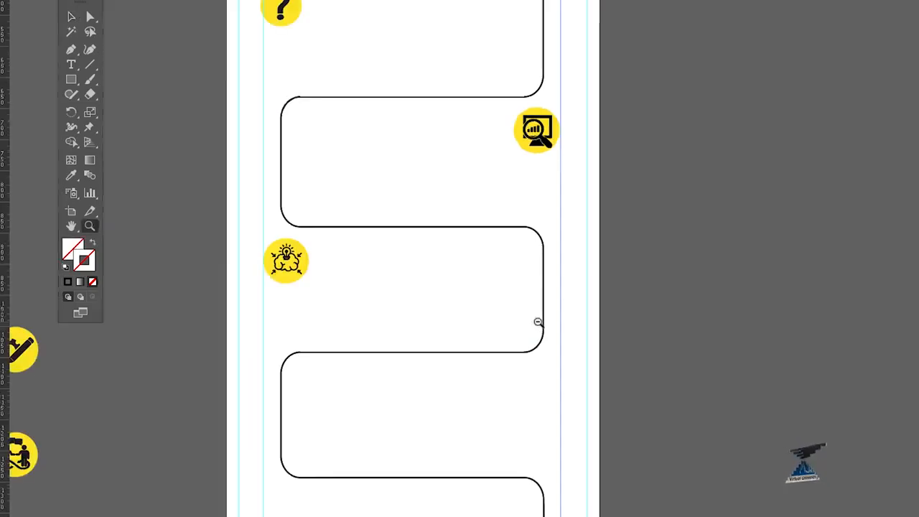
drag(413, 308, 539, 177)
mouse_move(144, 218)
mouse_down()
mouse_move(494, 307)
mouse_move(406, 375)
mouse_move(414, 378)
mouse_up()
mouse_move(414, 299)
mouse_down()
mouse_move(466, 193)
mouse_move(466, 118)
mouse_up()
mouse_move(204, 138)
mouse_down()
mouse_move(638, 250)
mouse_move(714, 318)
mouse_move(720, 307)
mouse_up()
drag(641, 178, 658, 320)
click(475, 348)
drag(502, 262, 517, 315)
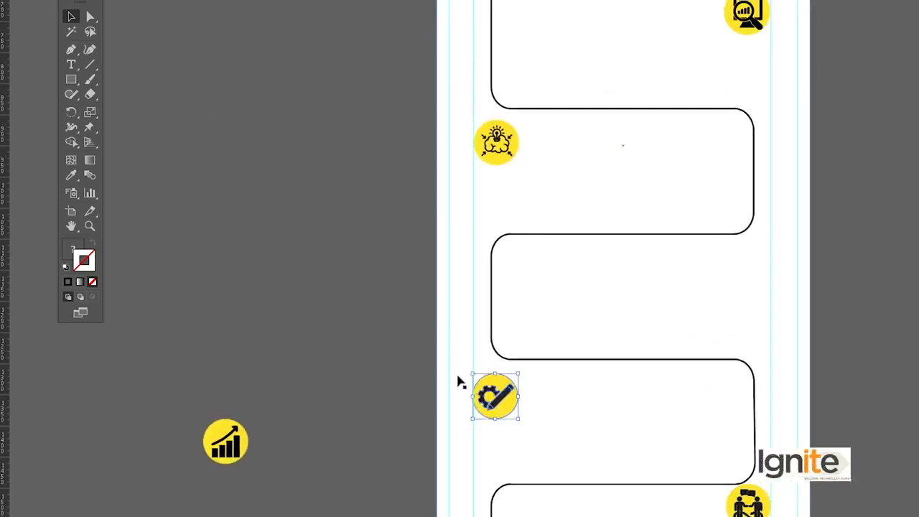
Step: Position the gear-and-pencil icon at right below the fourth line, the handshake at left below the fifth, and the growth chart at right below the sixth
drag(506, 388, 748, 267)
scroll(734, 369, down, 3)
mouse_move(750, 460)
mouse_down()
mouse_move(609, 365)
mouse_move(507, 345)
mouse_up()
drag(640, 388, 595, 215)
drag(198, 227, 716, 304)
scroll(607, 165, up, 5)
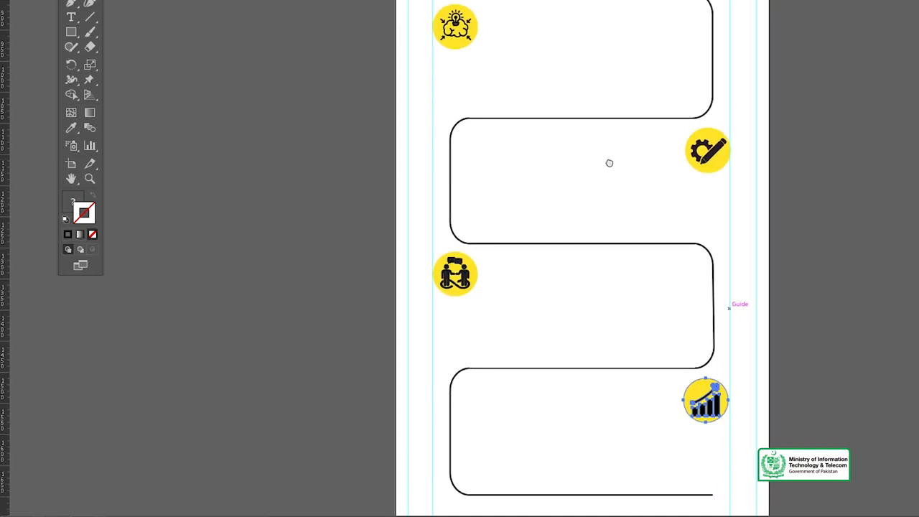
ctrl+alt+click(531, 162)
drag(560, 121, 566, 150)
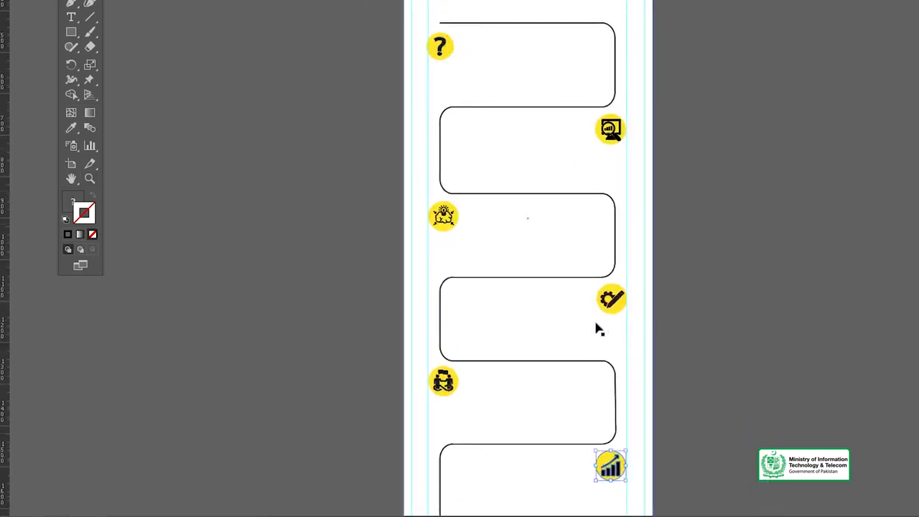
drag(641, 328, 642, 287)
drag(375, 192, 382, 222)
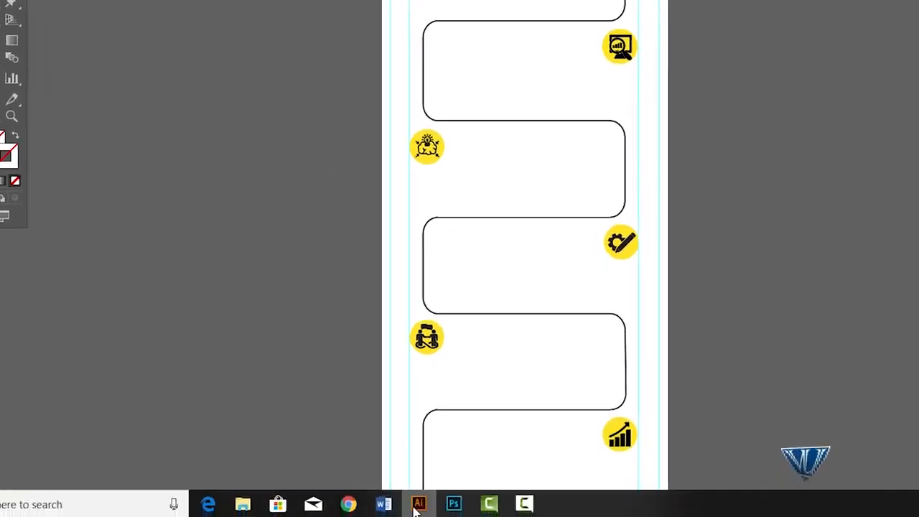
Step: Copy "Define the Problem" from the Word document and place it in Illustrator as a text label above the path's first line
click(383, 504)
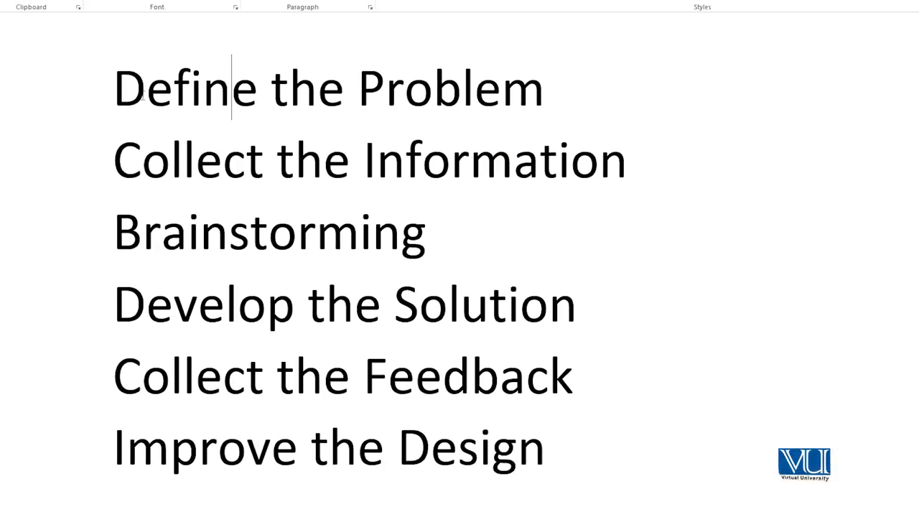
drag(124, 89, 566, 99)
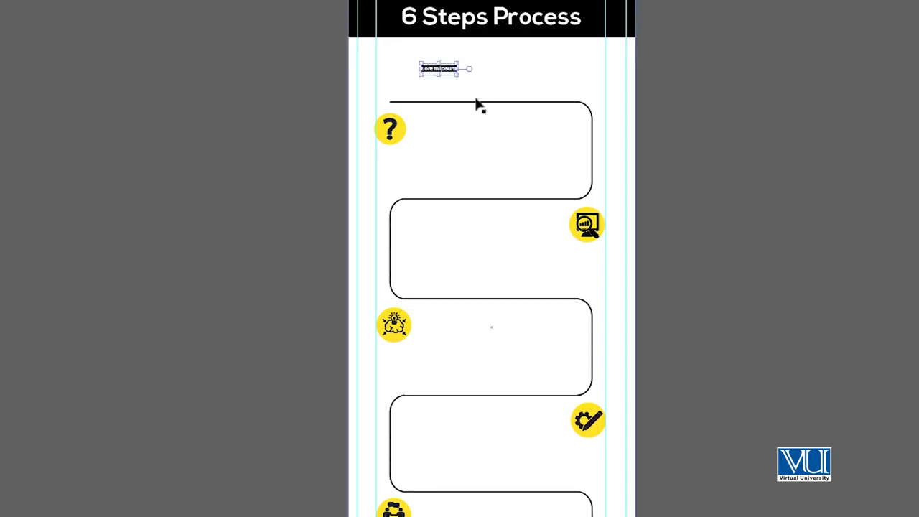
click(273, 75)
drag(350, 48, 361, 174)
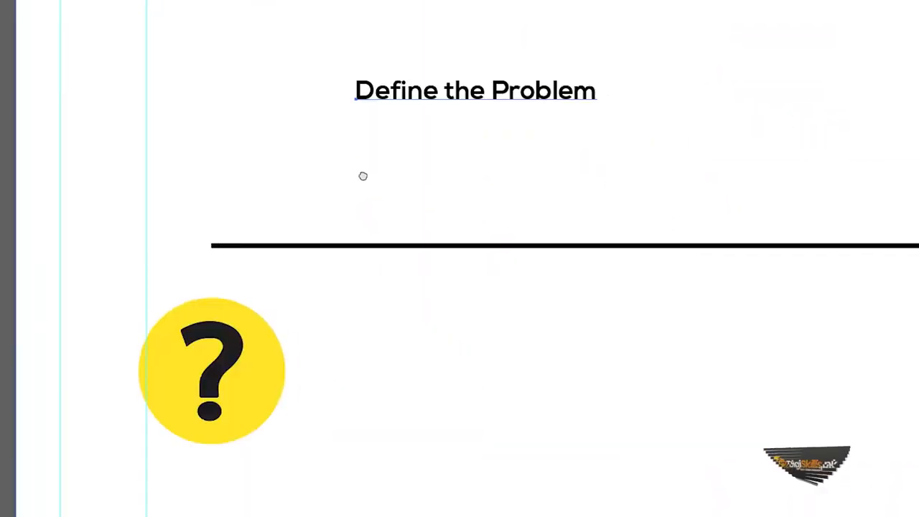
Step: Set the font of the "Define the Problem" label to Helvetica
key(t)
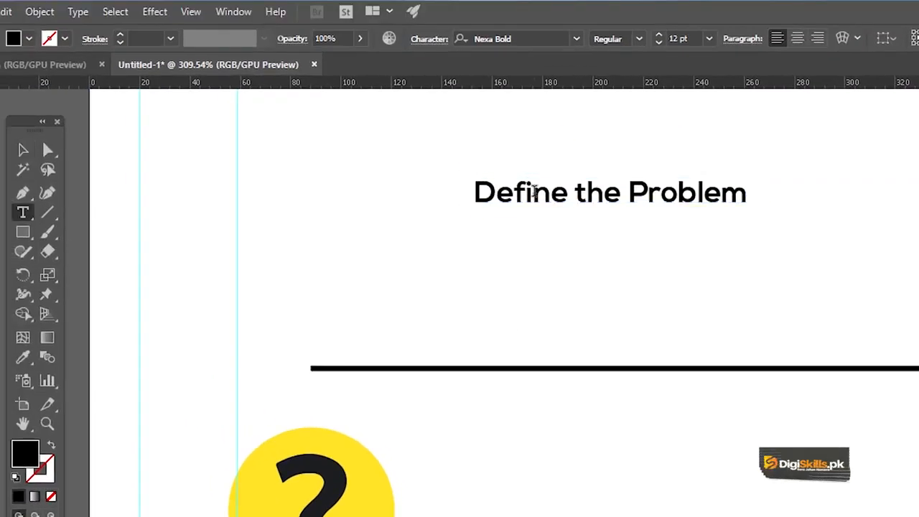
triple_click(533, 190)
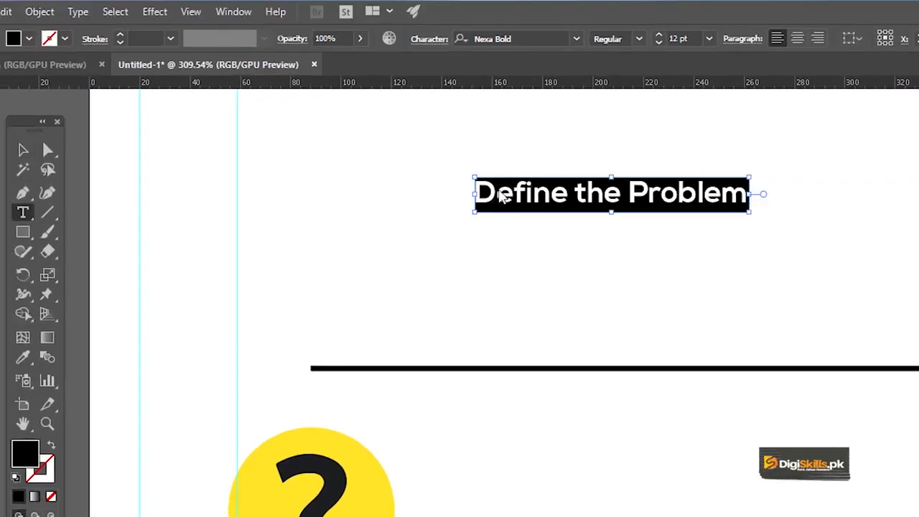
key(ctrl+s)
click(691, 17)
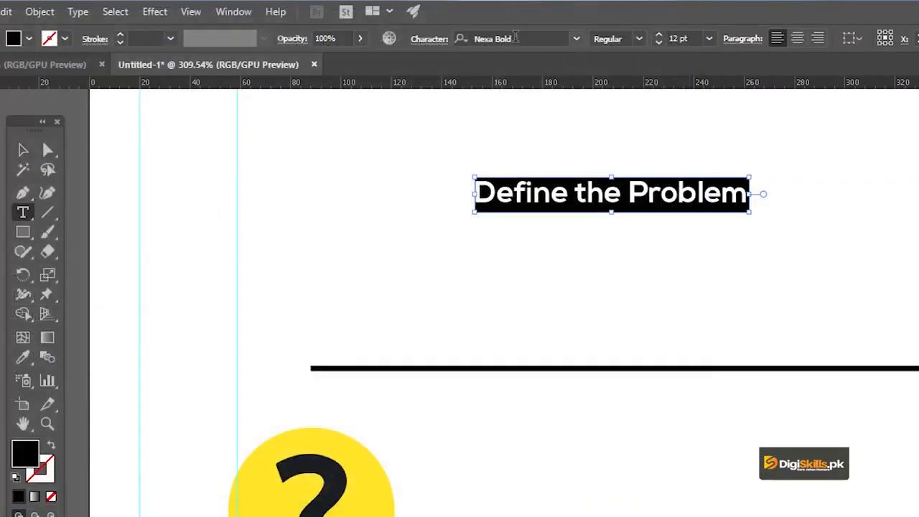
click(515, 38)
text(he)
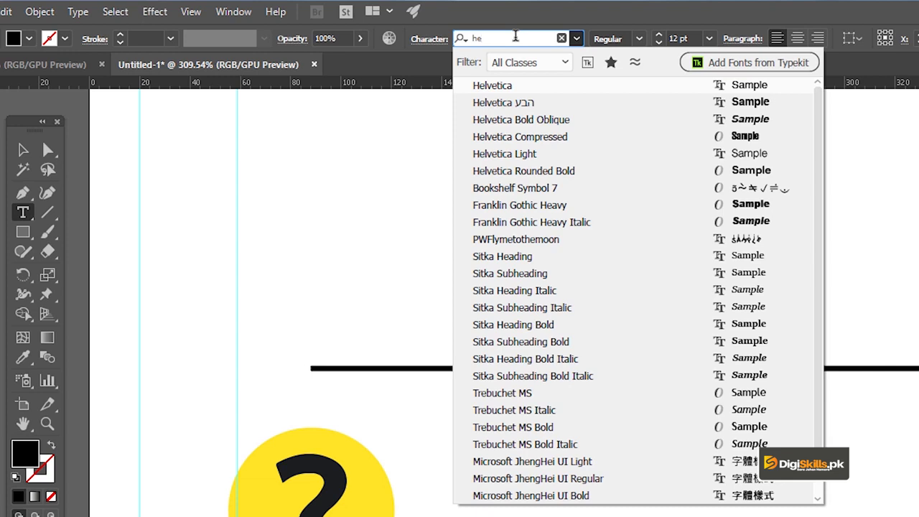
text(lve)
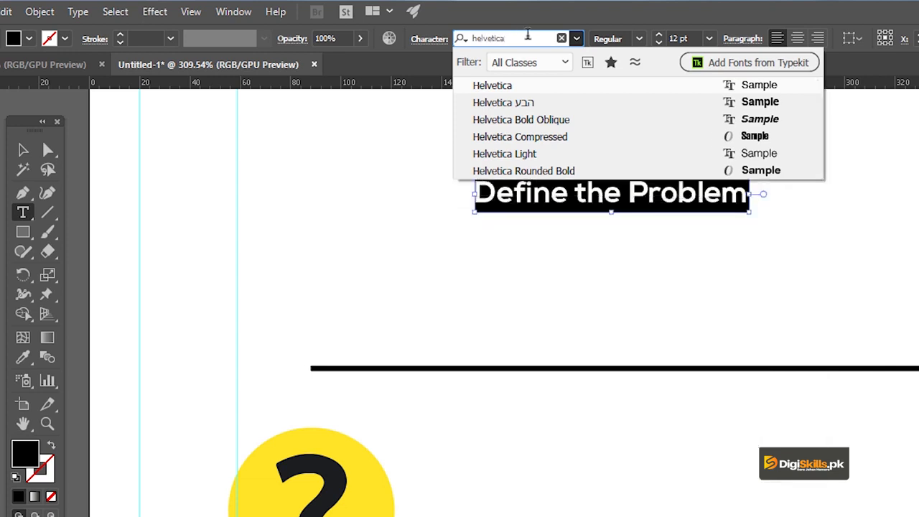
text(tica)
click(535, 84)
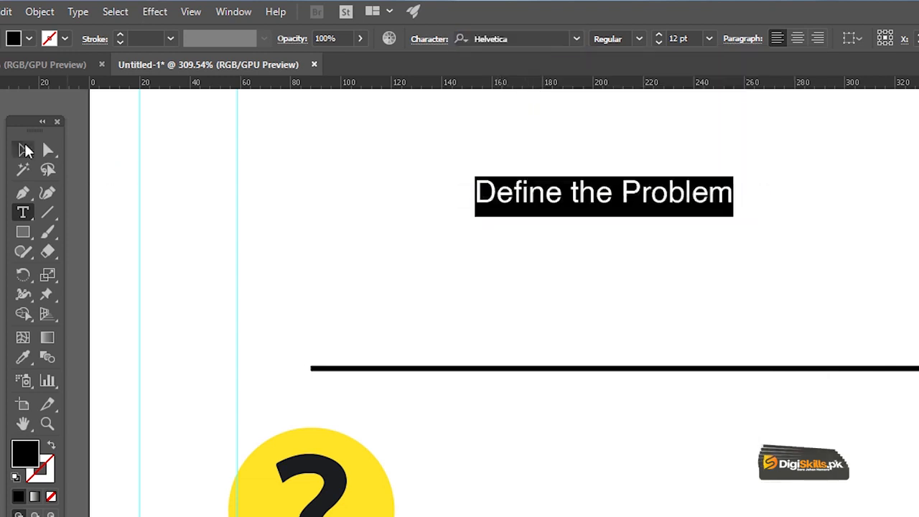
Step: Break the "Define the Problem" label into two lines before "the" and center-align its text
click(572, 194)
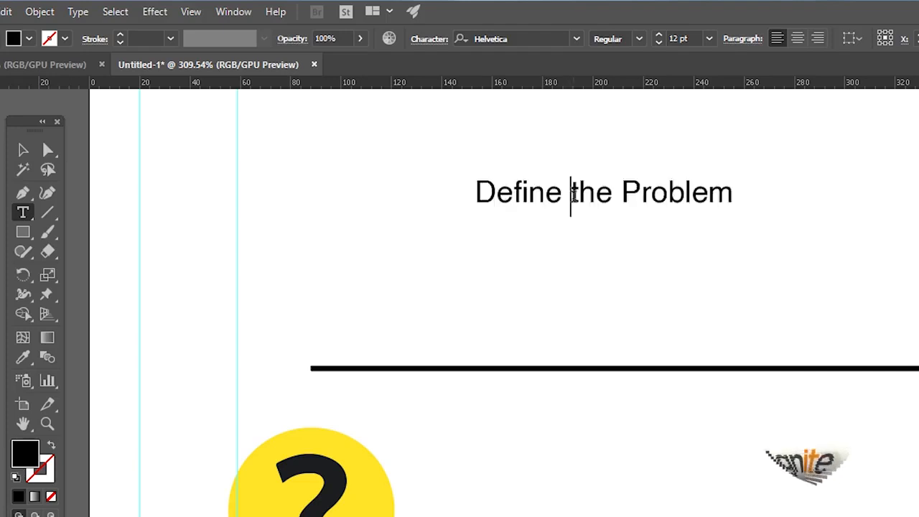
key(Return)
key(ctrl+a)
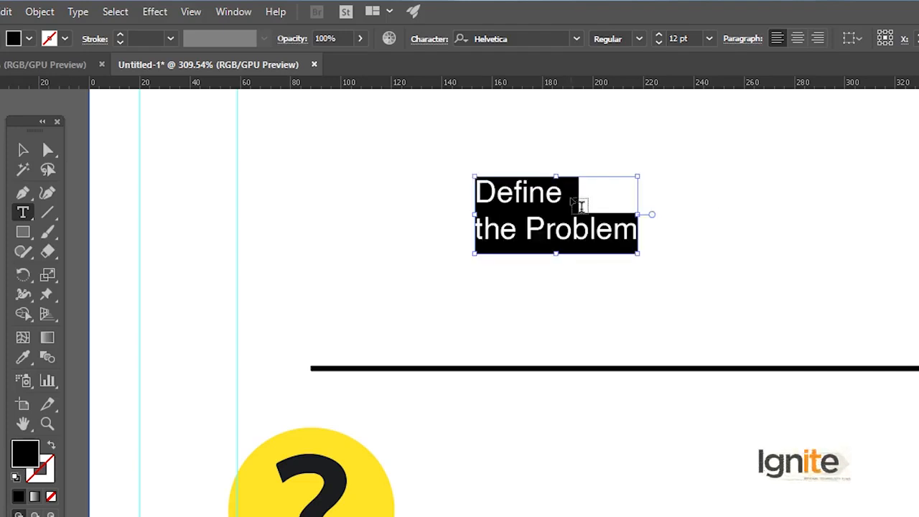
click(798, 39)
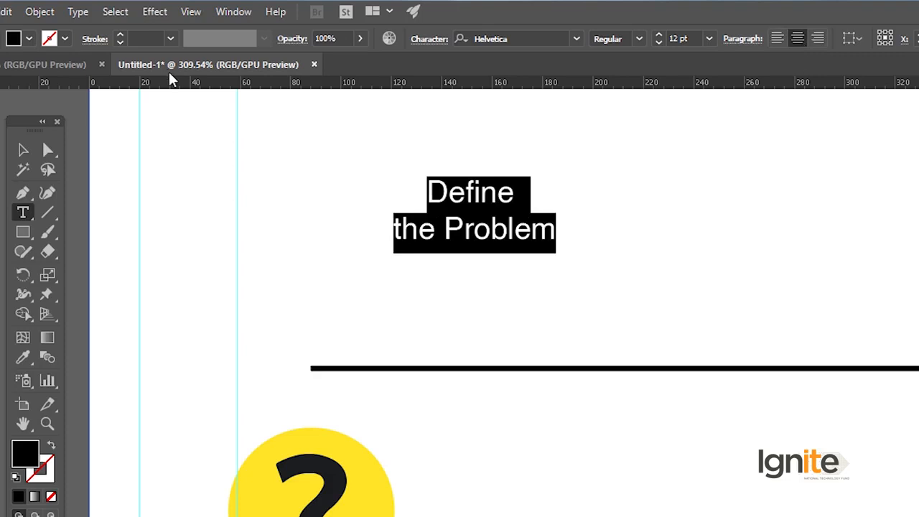
Step: Move the "Define the Problem" label below the question mark icon and scale it up to about 19.62 pt
click(20, 149)
drag(462, 197, 377, 200)
mouse_move(355, 198)
mouse_down()
mouse_move(468, 16)
mouse_move(352, 168)
mouse_move(363, 209)
mouse_up()
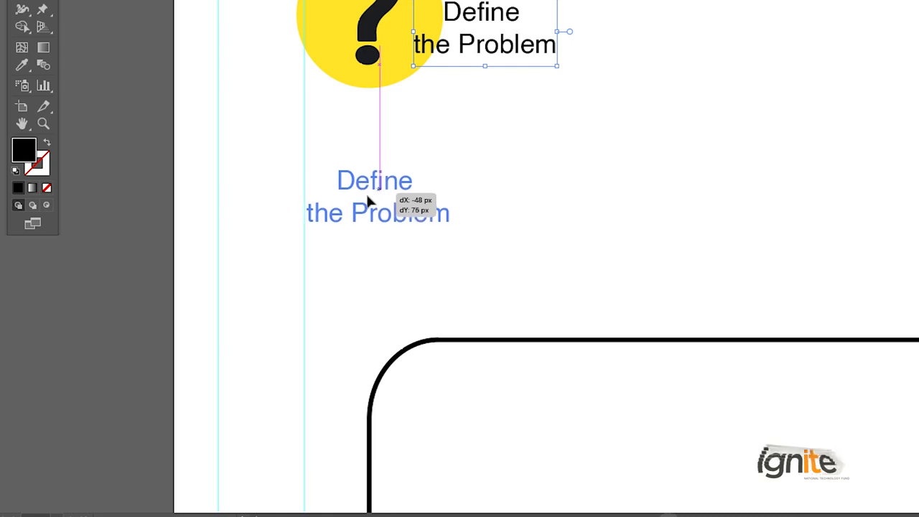
drag(445, 176, 493, 149)
drag(406, 171, 417, 150)
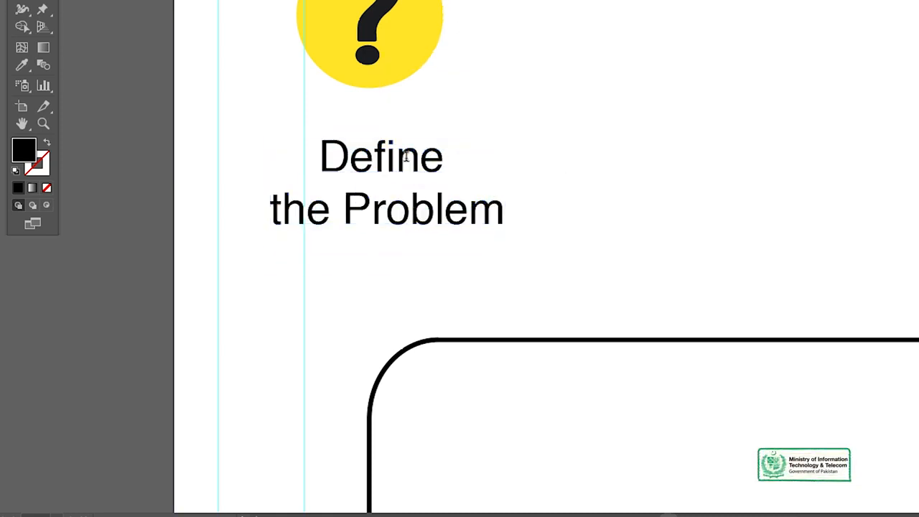
Step: Set the font style of the whole "Define the Problem" label to Bold
key(ctrl+s)
click(560, 181)
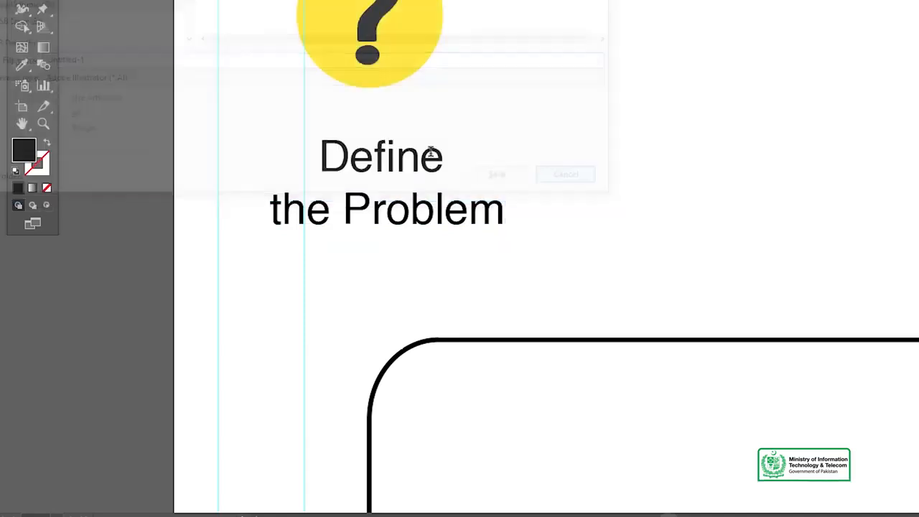
click(396, 153)
key(ctrl+a)
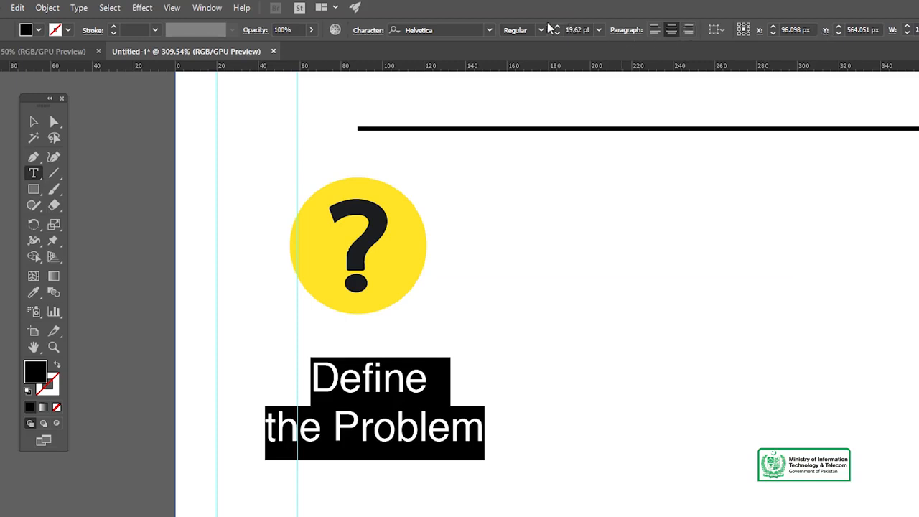
click(541, 30)
click(531, 57)
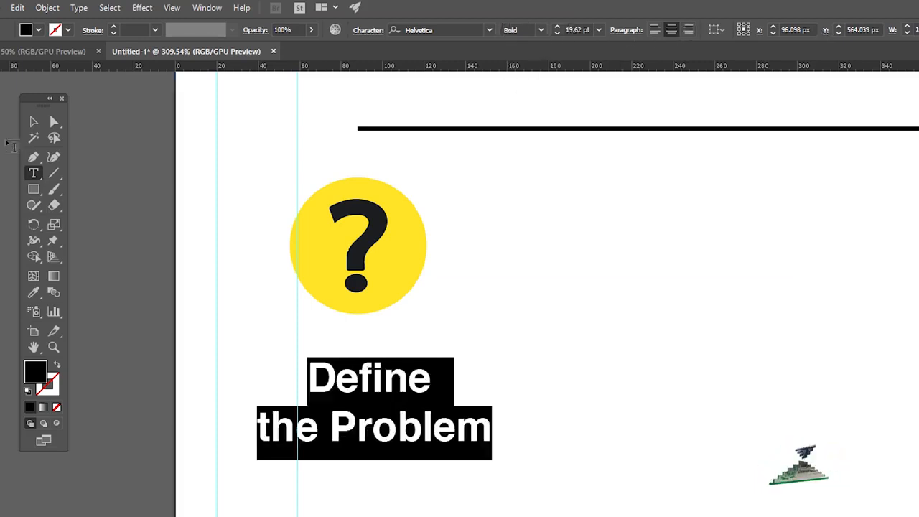
Step: Move the "Define the Problem" label about 4 px up, closer to the question mark icon
click(33, 123)
drag(397, 388, 397, 379)
drag(488, 371, 430, 362)
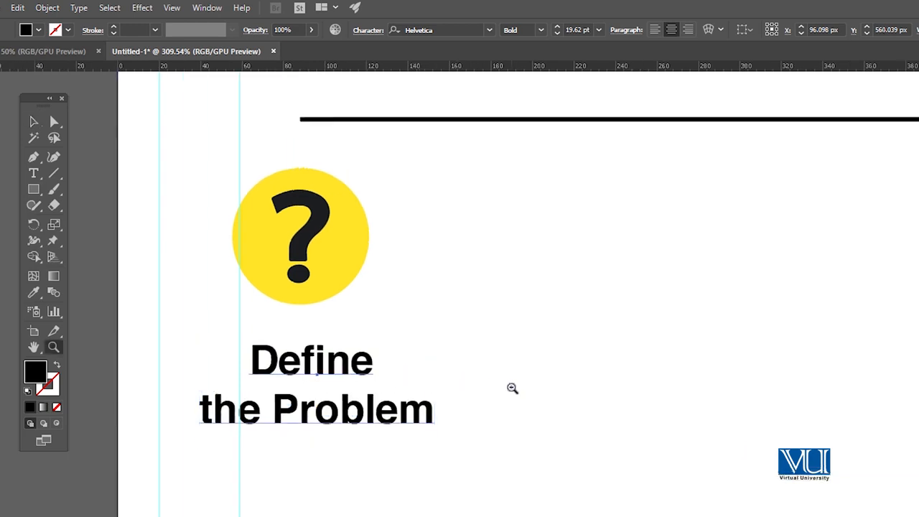
Step: Place a copy of the "Define the Problem" label below the magnifier icon
ctrl+alt+click(512, 387)
ctrl+alt+click(512, 387)
ctrl+alt+click(512, 387)
drag(579, 442, 432, 243)
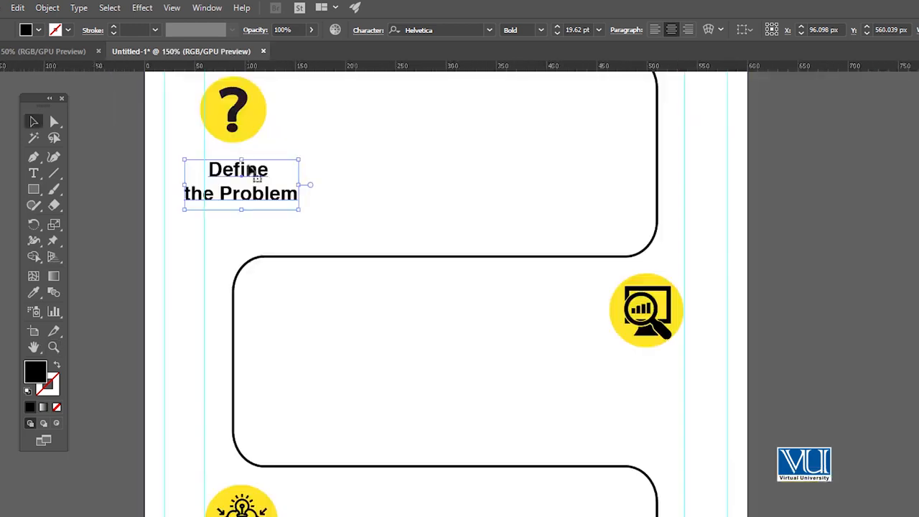
drag(244, 176, 638, 383)
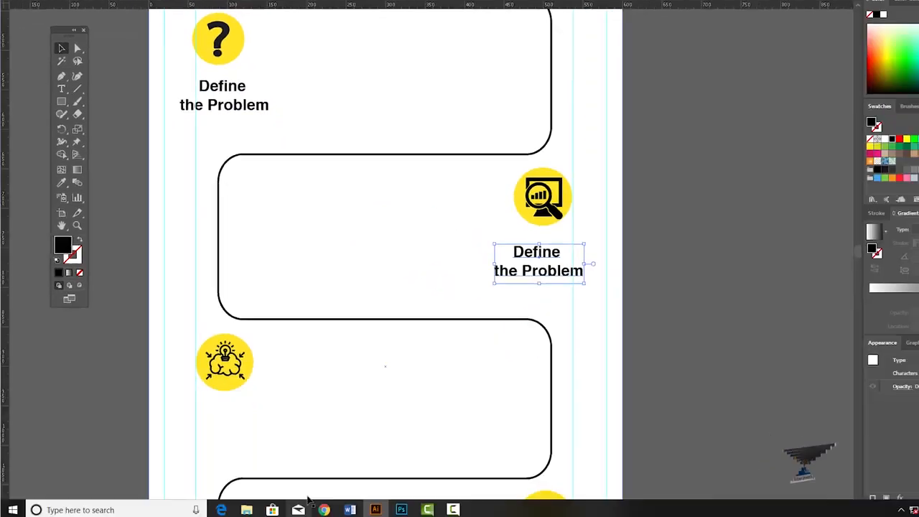
Step: Switch to the Word document and copy the "Collect the Information" line
click(350, 510)
click(227, 156)
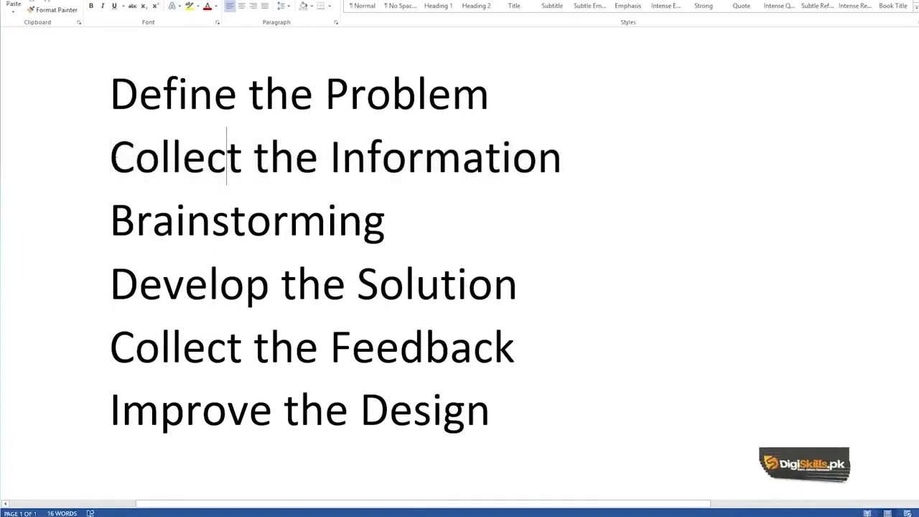
triple_click(694, 143)
key(ctrl+c)
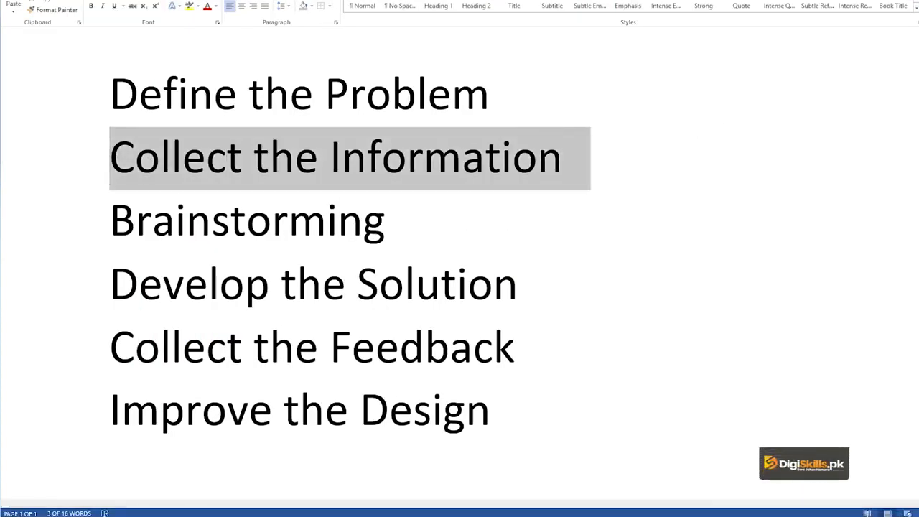
Step: Back in Illustrator, replace the label under the magnifier icon with "Collect the Information", broken into two lines before "the"
key(alt+Tab)
double_click(548, 262)
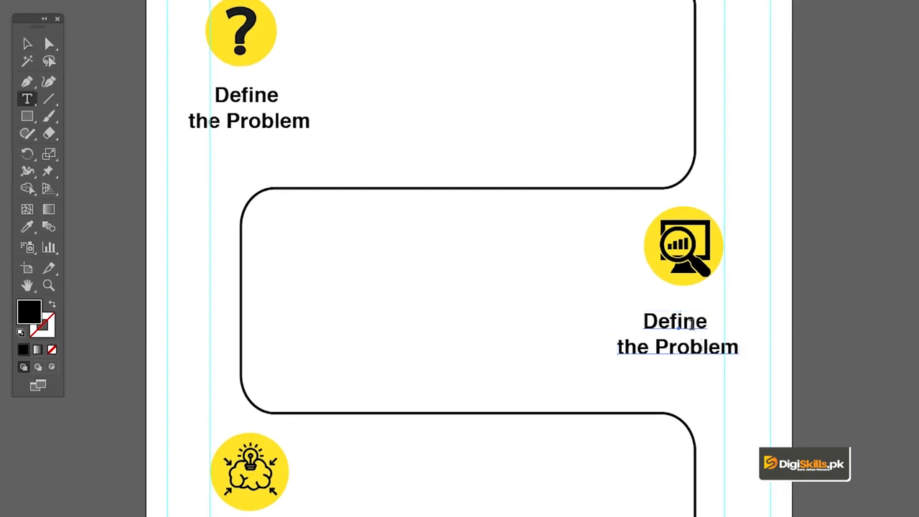
key(ctrl+a)
key(ctrl+v)
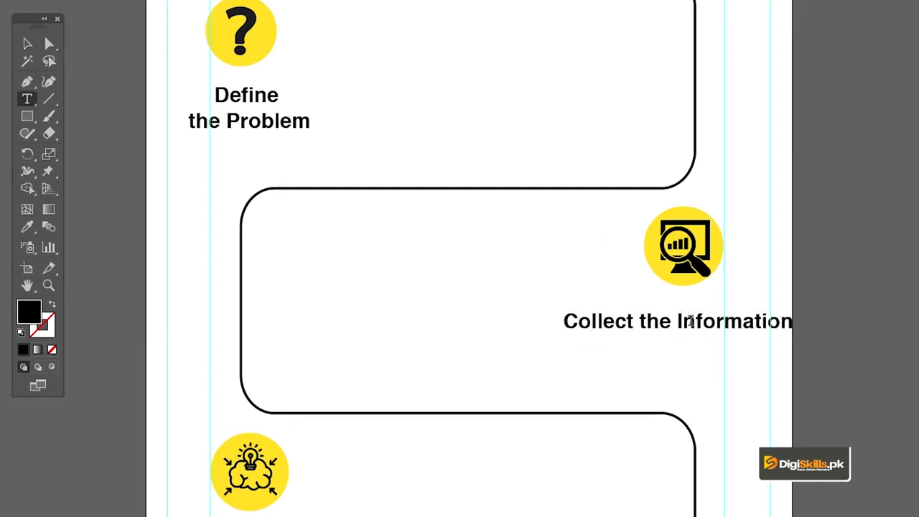
click(640, 321)
key(Return)
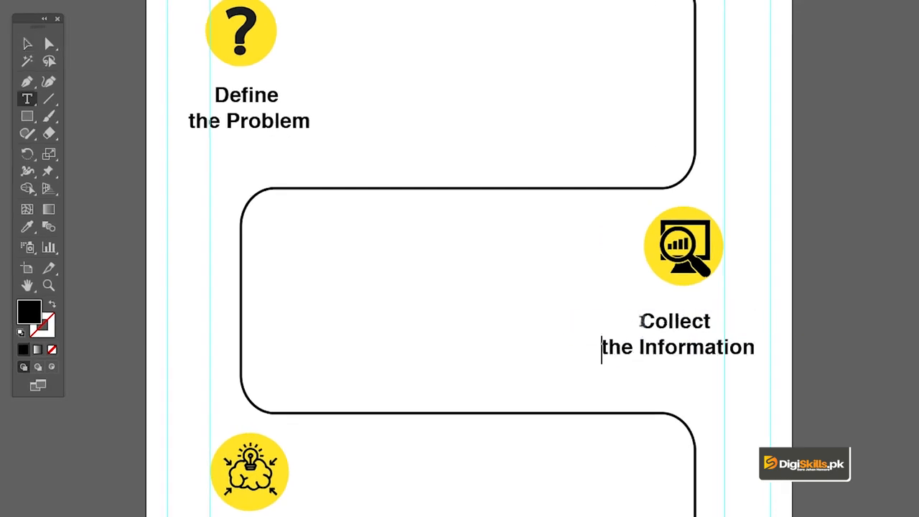
Step: Center the "Collect the Information" label and the magnifier icon horizontally on each other
click(26, 44)
shift+click(683, 265)
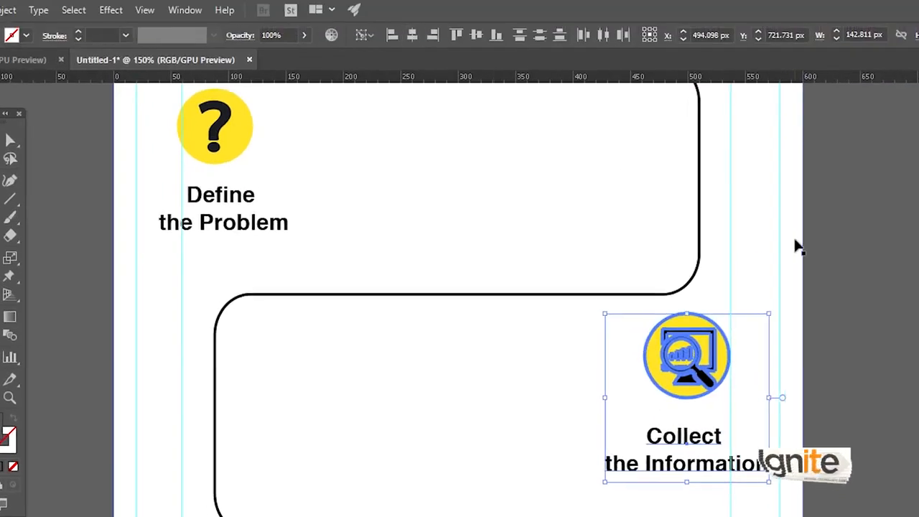
click(824, 249)
Step: Nudge the "Collect the Information" label about 7 px up, closer to the magnifier icon
click(708, 461)
key(Up)
key(Up)
key(Up)
key(Up)
key(Up)
key(Up)
key(Up)
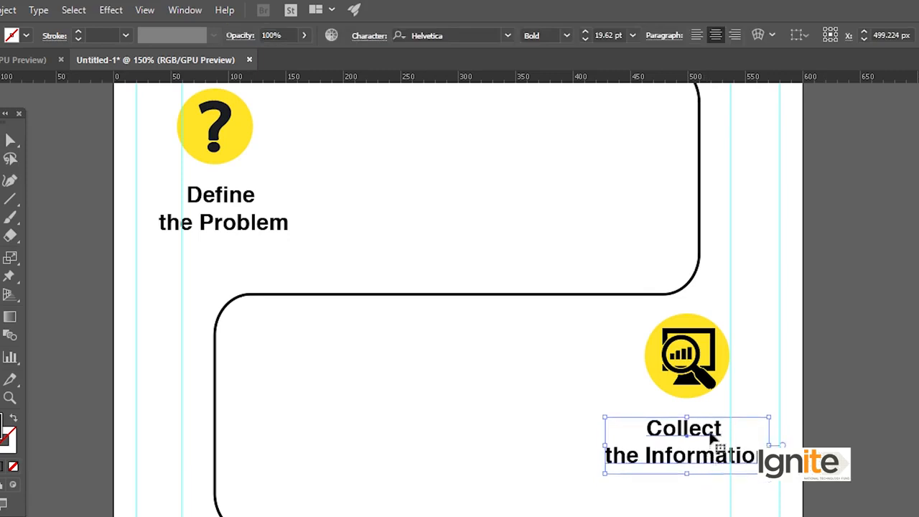
Step: Place a copy of the "Collect the Information" label below the brain icon
drag(459, 454, 510, 248)
drag(508, 433, 566, 311)
drag(472, 456, 478, 431)
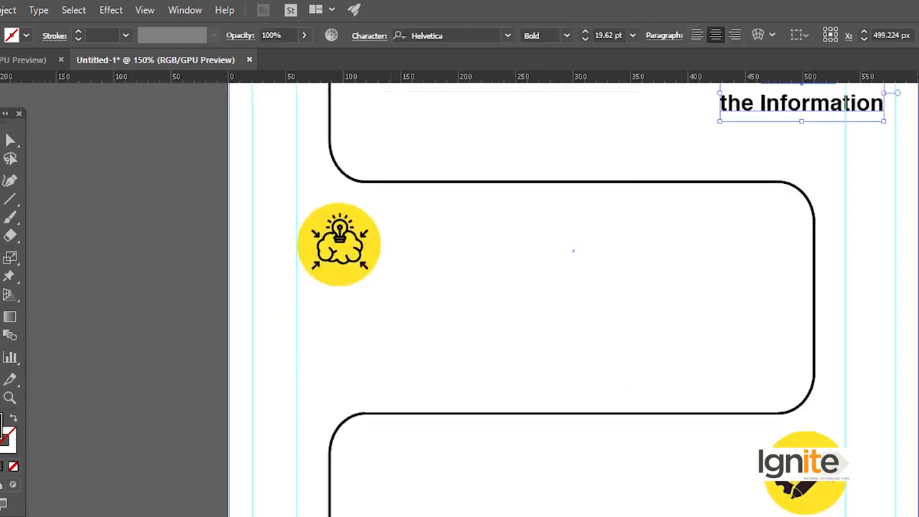
drag(569, 215, 554, 299)
drag(789, 176, 327, 411)
drag(428, 367, 423, 345)
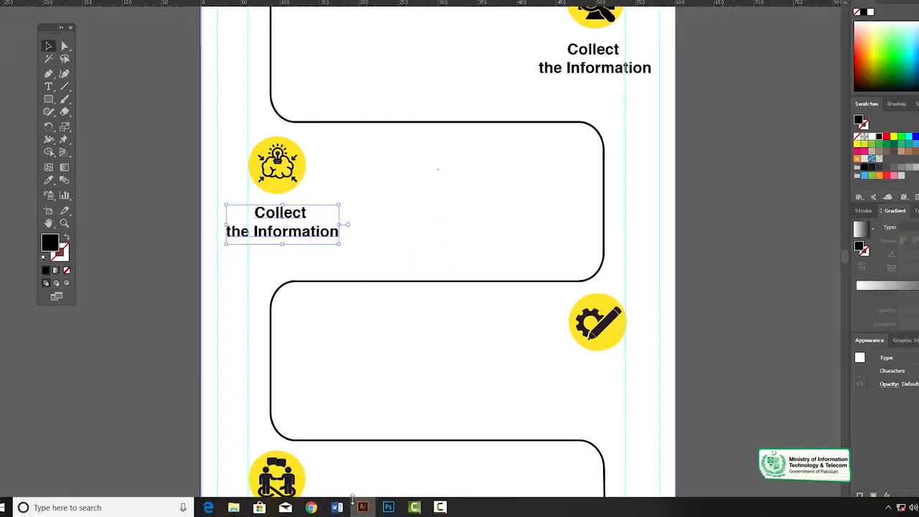
Step: Switch to the Word document and copy the "Brainstorming" line
click(336, 507)
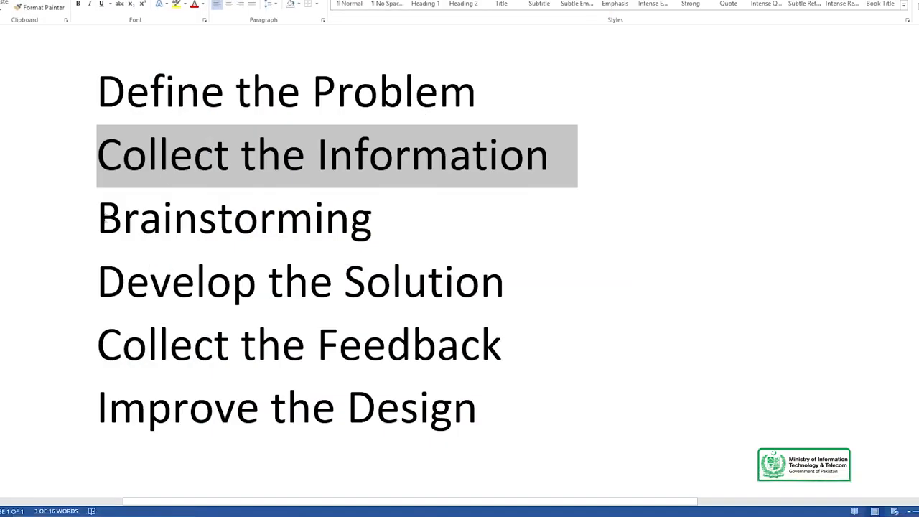
triple_click(462, 227)
key(ctrl+c)
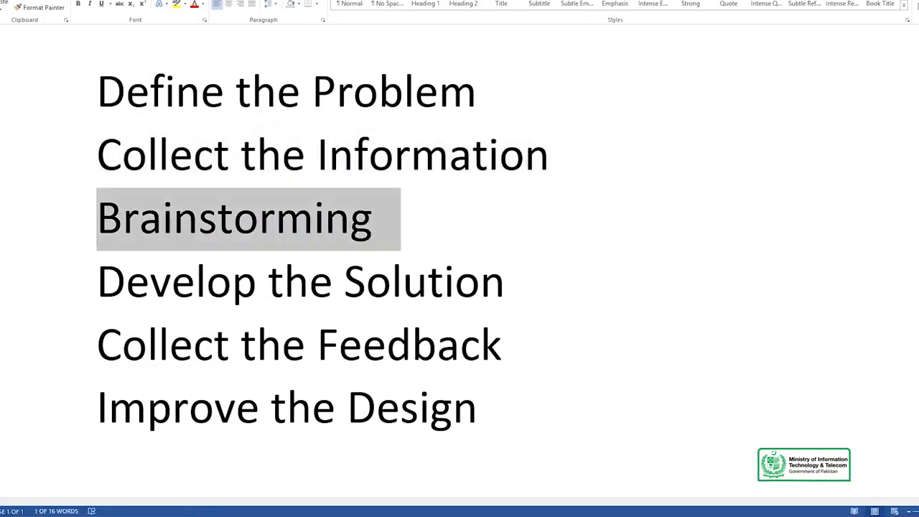
Step: Back in Illustrator, replace the text of the label under the brain icon with "Brainstorming"
key(alt+Tab)
key(t)
click(282, 221)
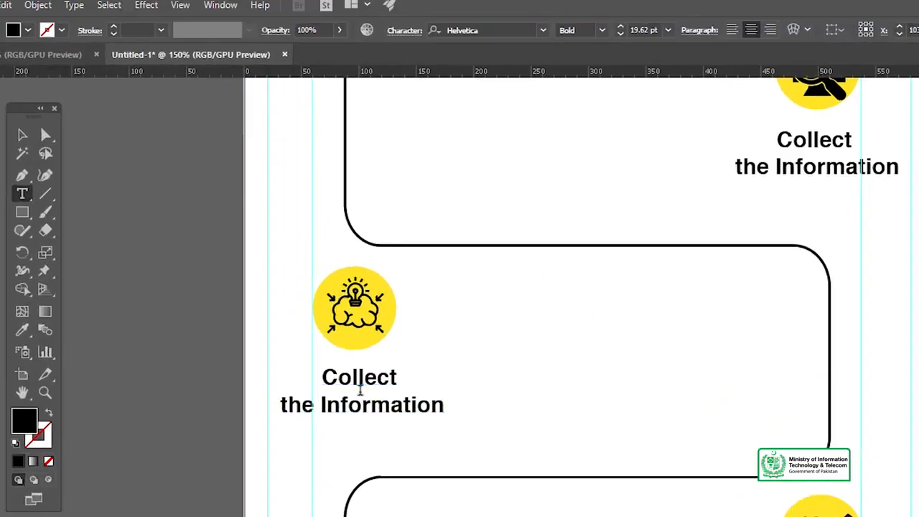
key(ctrl+a)
key(ctrl+v)
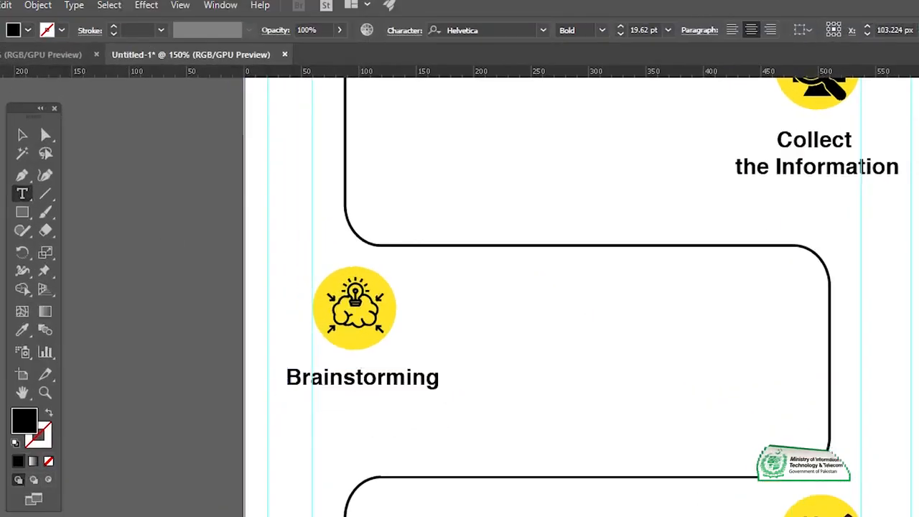
Step: Center the "Brainstorming" label and the brain icon horizontally on each other
click(22, 136)
shift+click(355, 343)
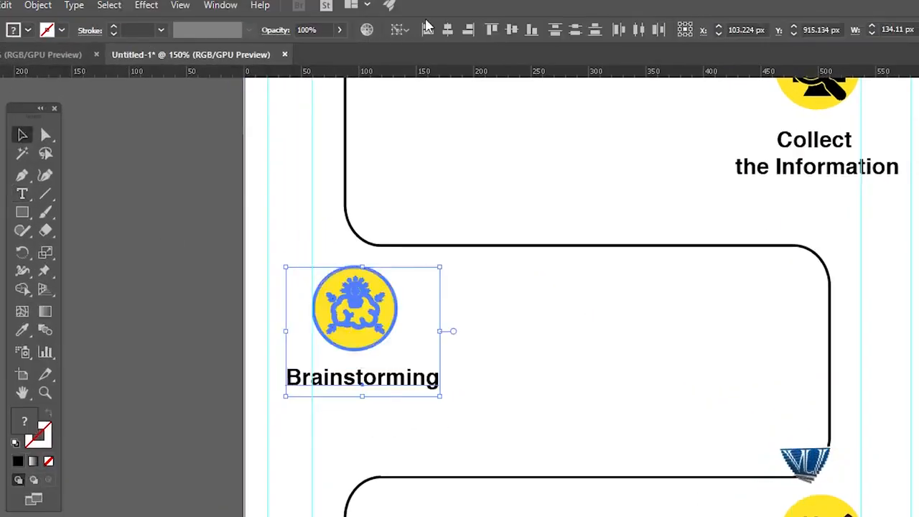
click(450, 33)
Step: Place a copy of the "Brainstorming" label below the gear-and-pencil icon
drag(701, 515, 665, 392)
drag(811, 443, 604, 316)
drag(709, 404, 883, 445)
click(276, 164)
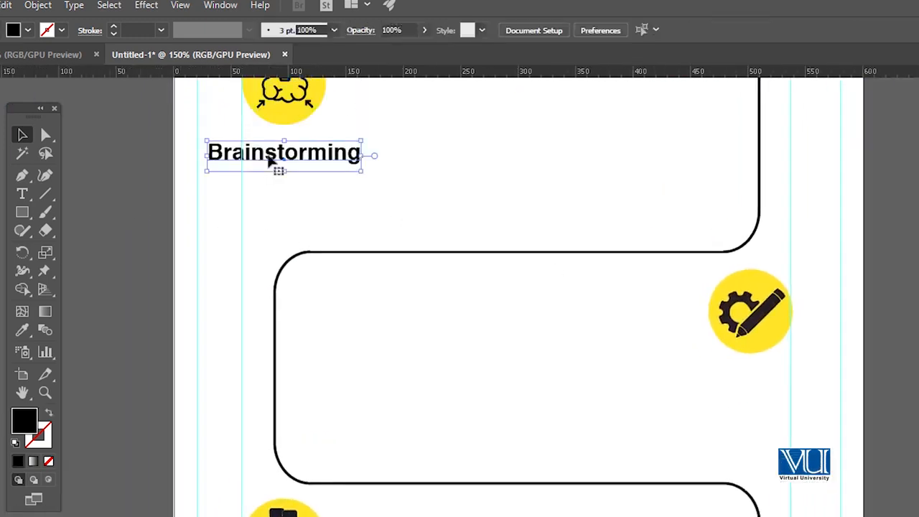
drag(330, 161, 761, 400)
drag(706, 373, 670, 321)
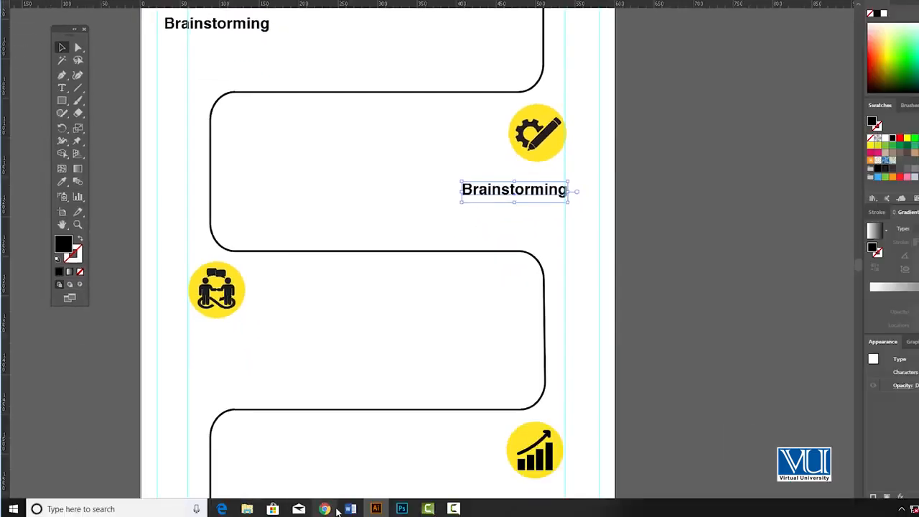
Step: Switch to the Word document and copy the "Develop the Solution" line
click(350, 509)
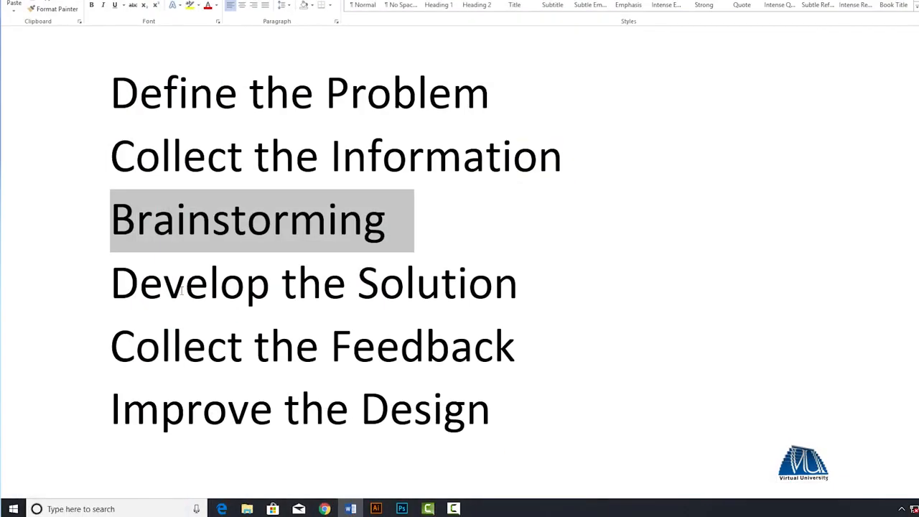
click(242, 282)
drag(111, 283, 442, 284)
drag(634, 287, 605, 300)
key(ctrl+c)
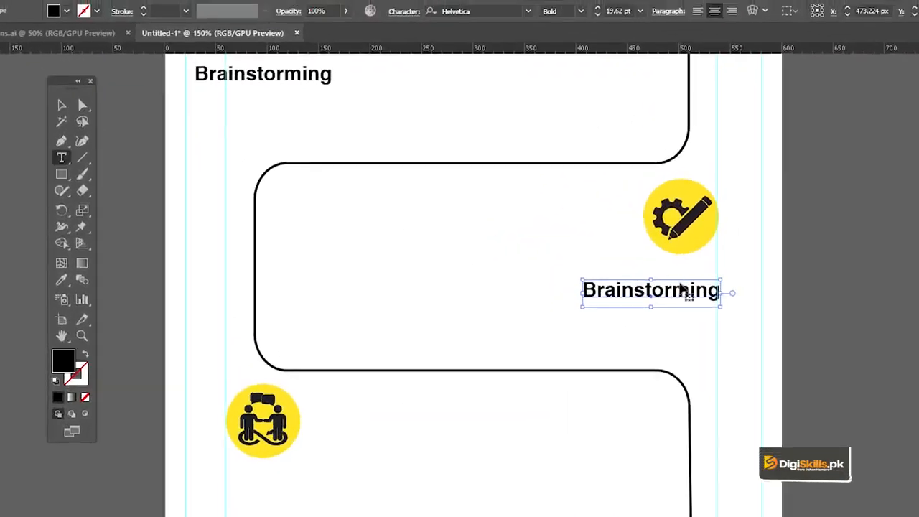
Step: Back in Illustrator, replace the label text under the gear-and-pencil icon with "Develop the Solution", breaking the line after "Develop"
double_click(678, 291)
key(ctrl+v)
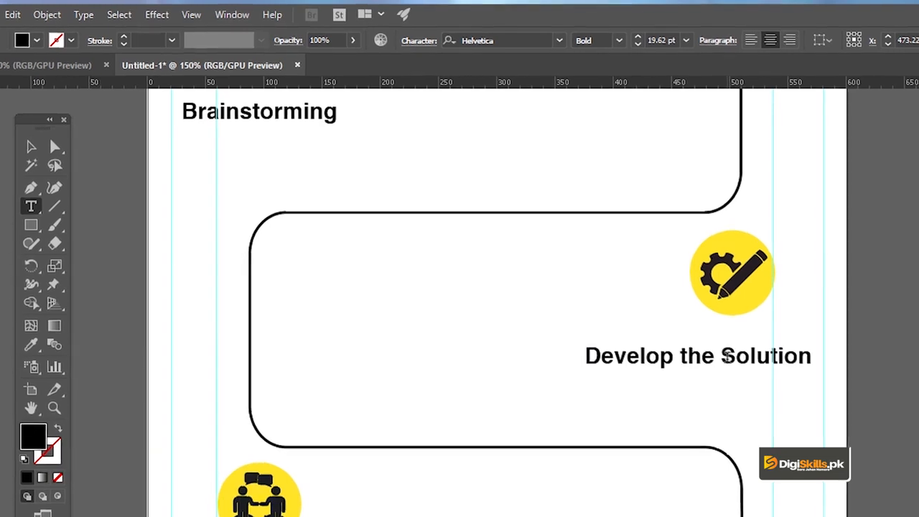
click(677, 357)
key(Return)
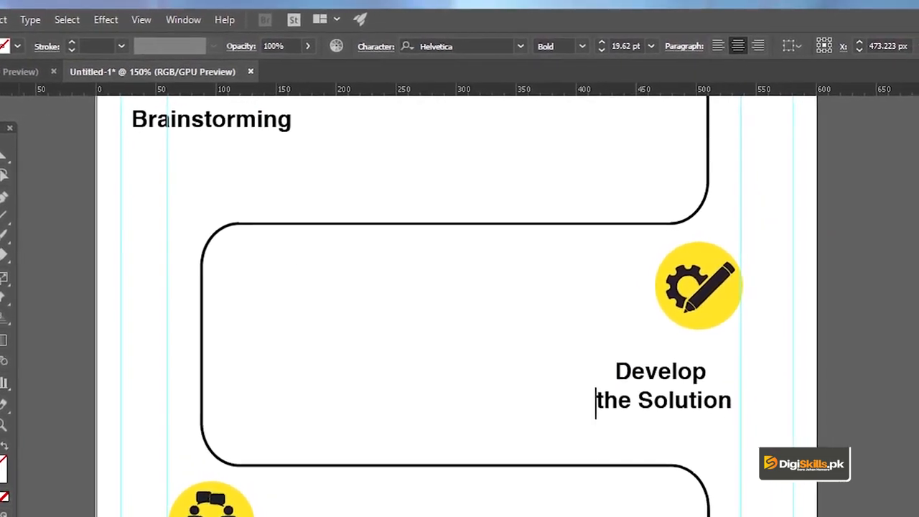
key(Escape)
Step: Center the "Develop the Solution" label and the gear-and-pencil icon horizontally on each other
shift+click(704, 302)
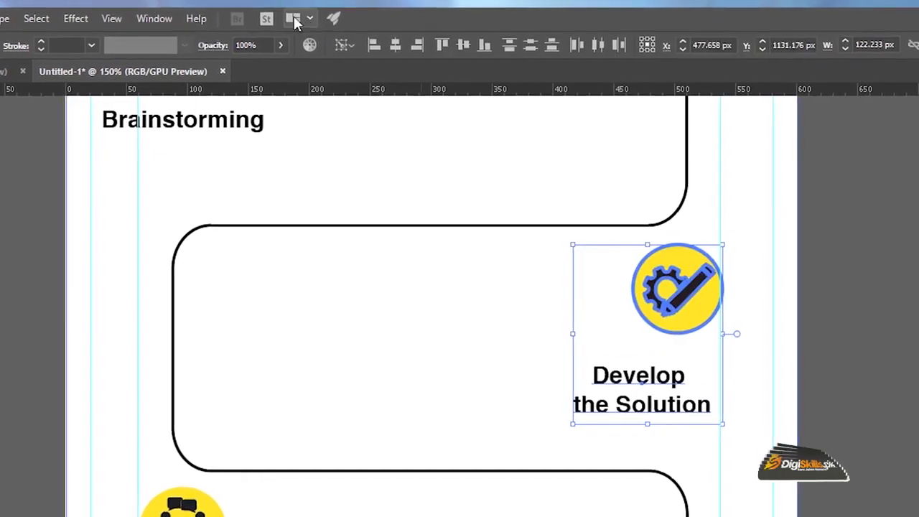
click(395, 45)
click(869, 333)
Step: Place a copy of the "Develop the Solution" label below the handshake icon
click(661, 388)
drag(238, 197, 252, 295)
drag(522, 502, 502, 323)
drag(502, 459, 519, 392)
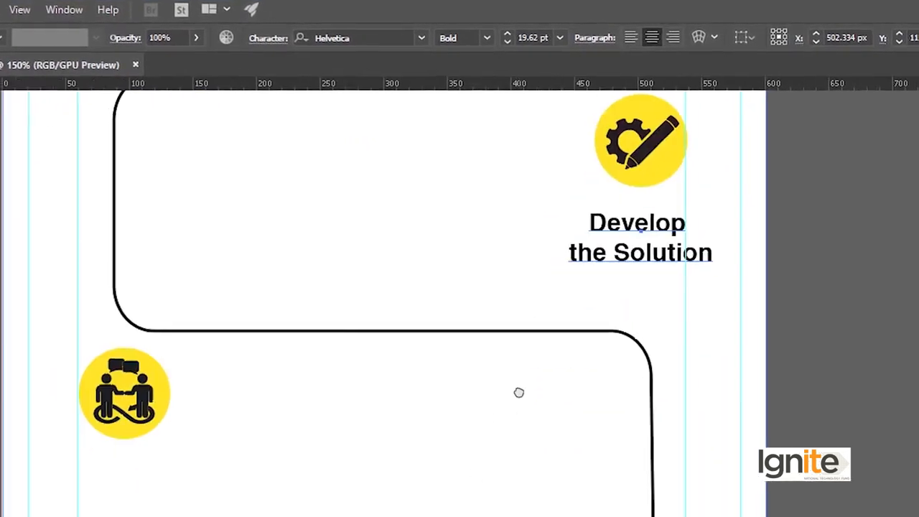
drag(587, 172, 586, 295)
drag(316, 514, 439, 286)
drag(403, 349, 401, 330)
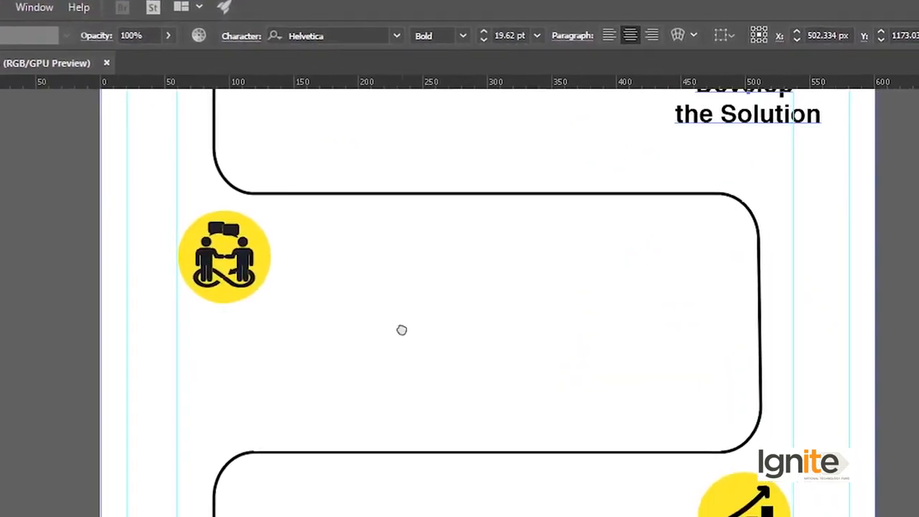
click(790, 120)
drag(789, 121, 223, 378)
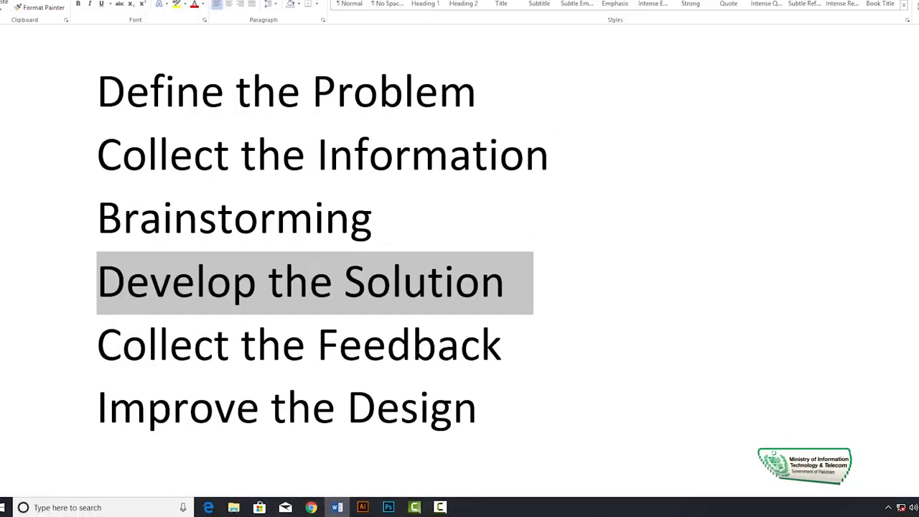
Step: Switch to the Word document and copy the "Collect the Feedback" line
click(213, 345)
drag(213, 345, 514, 349)
key(ctrl+c)
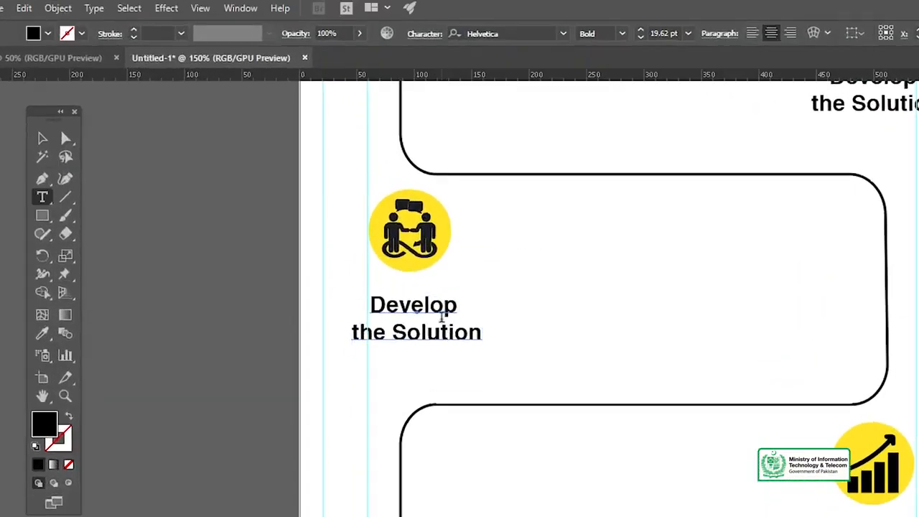
Step: Back in Illustrator, replace the label text under the handshake icon with "Collect the Feedback", breaking the line after "Collect"
click(442, 318)
key(ctrl+a)
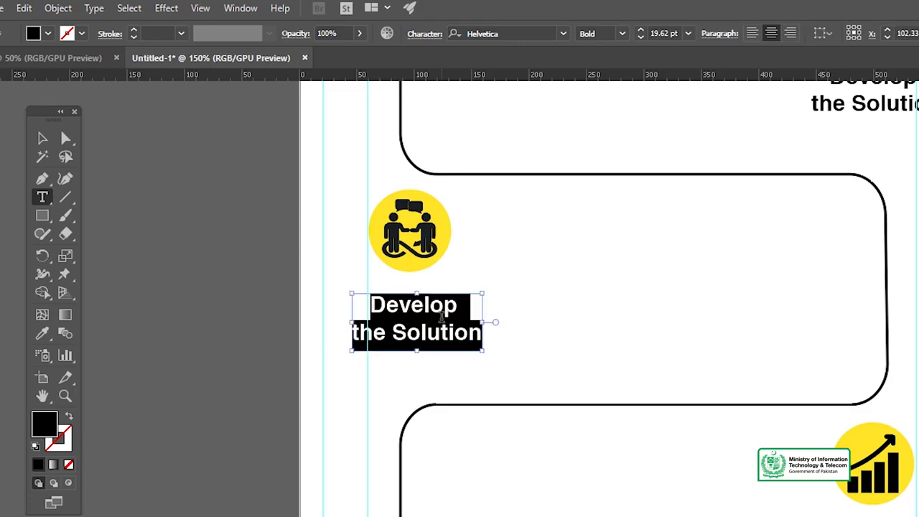
key(ctrl+v)
key(Return)
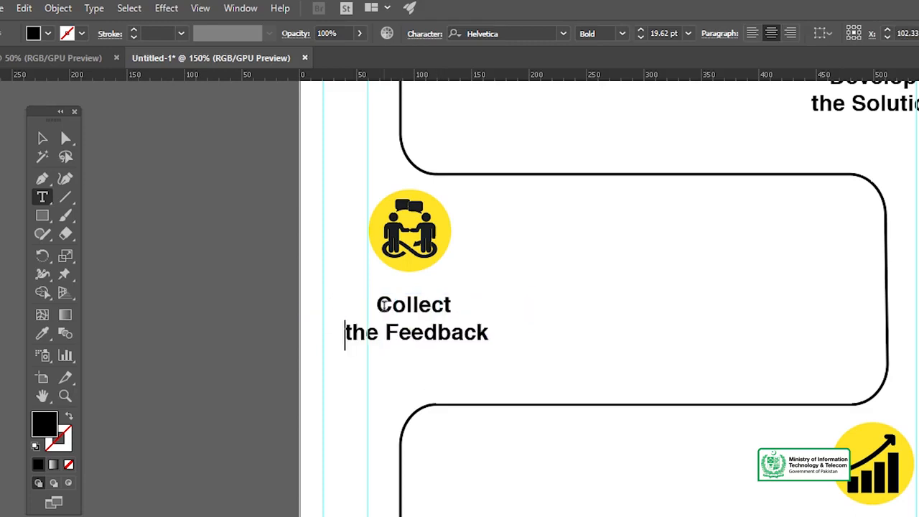
Step: Center the "Collect the Feedback" label and the handshake icon horizontally on each other, and nudge the label slightly up
click(45, 139)
shift+click(406, 240)
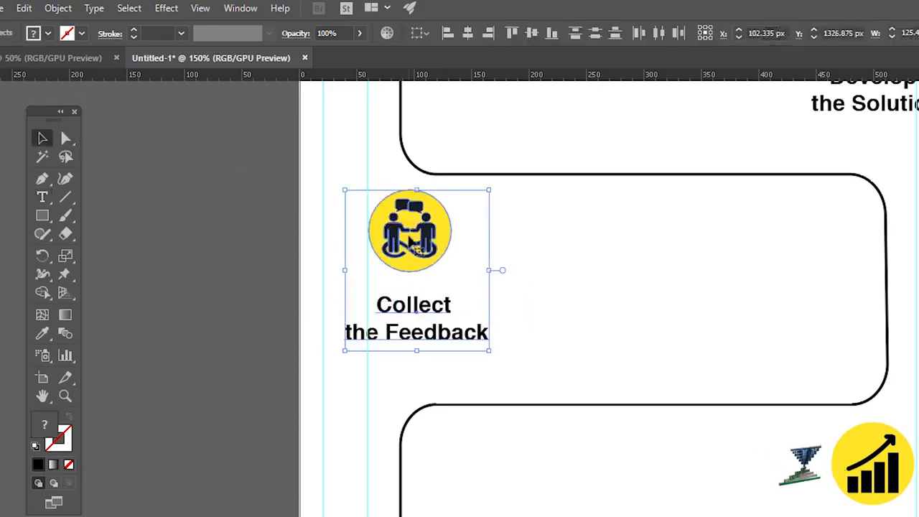
click(468, 33)
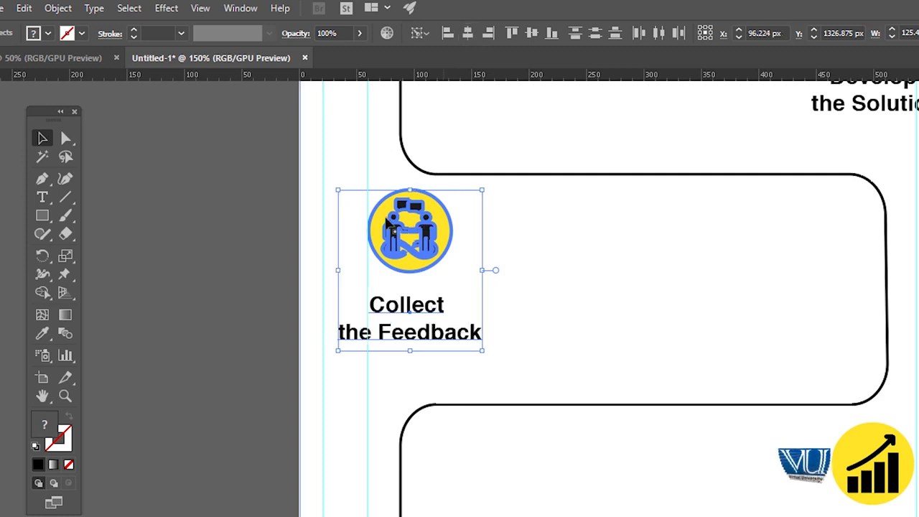
click(260, 210)
click(443, 307)
key(Up)
key(Up)
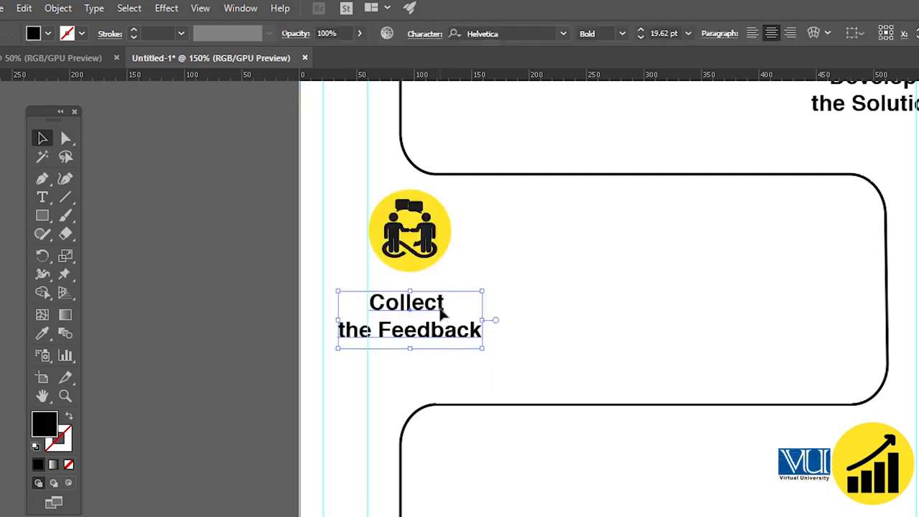
click(152, 267)
Step: Place a copy of the "Collect the Feedback" label below the growth chart icon
drag(459, 285, 252, 166)
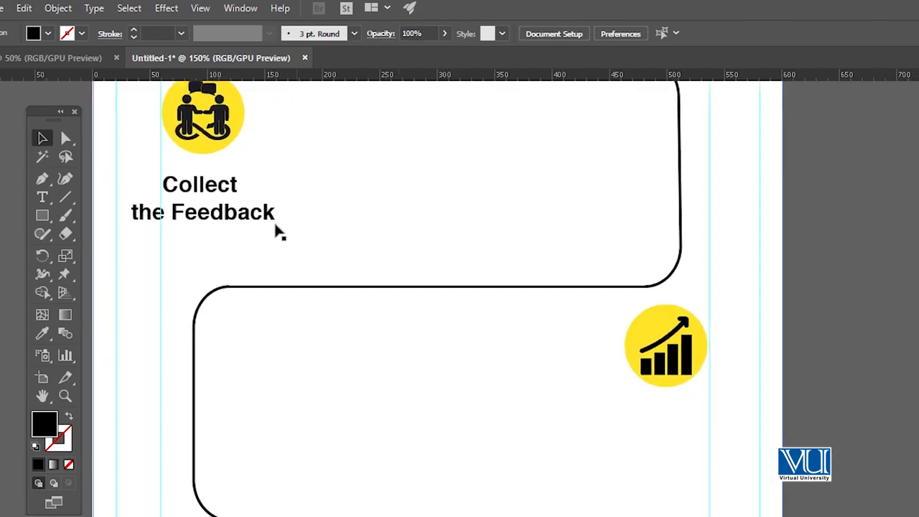
click(237, 211)
drag(237, 211, 681, 440)
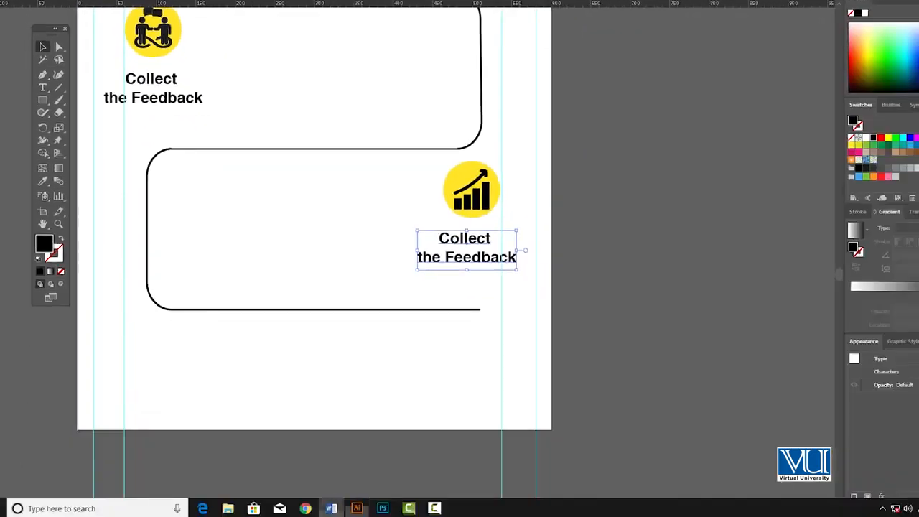
Step: Switch to the Word document and copy the "Improve the Design" line
click(331, 508)
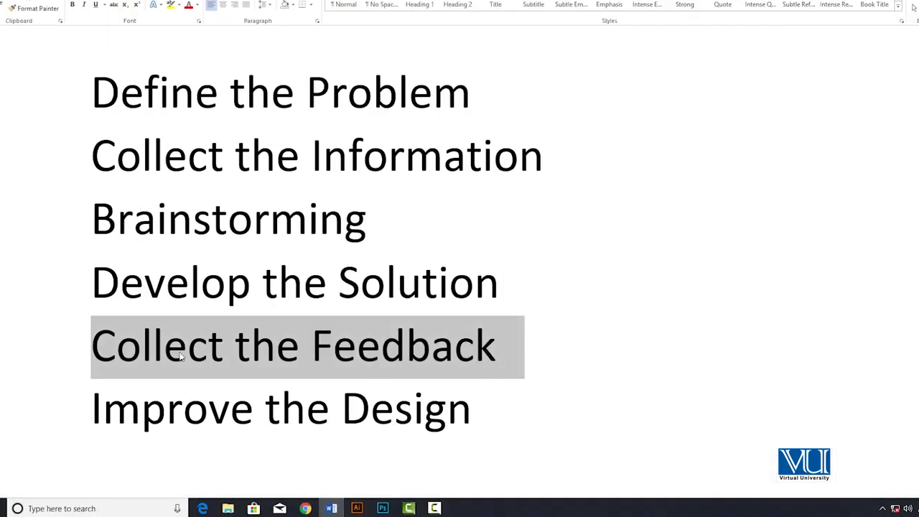
click(206, 404)
drag(207, 404, 516, 415)
key(ctrl+c)
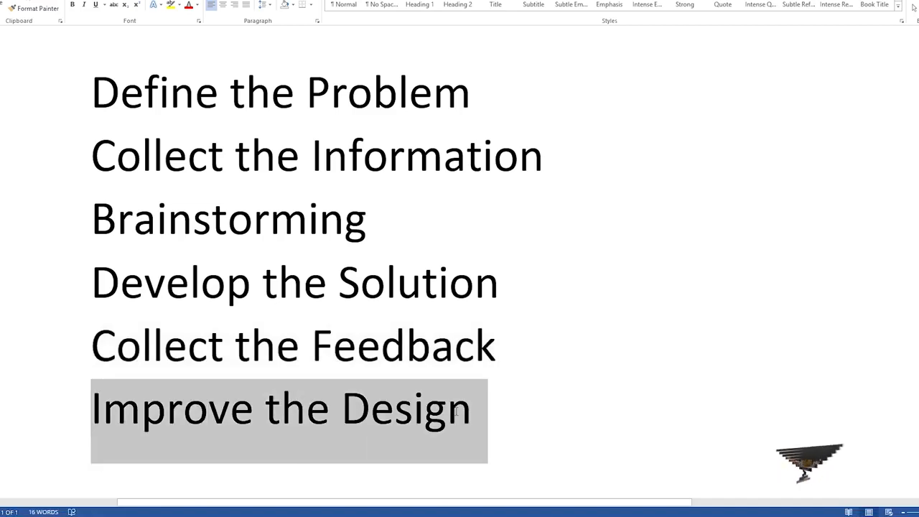
Step: Back in Illustrator, replace the label text under the growth chart icon with "Improve the Design", breaking the line after "Improve"
click(624, 109)
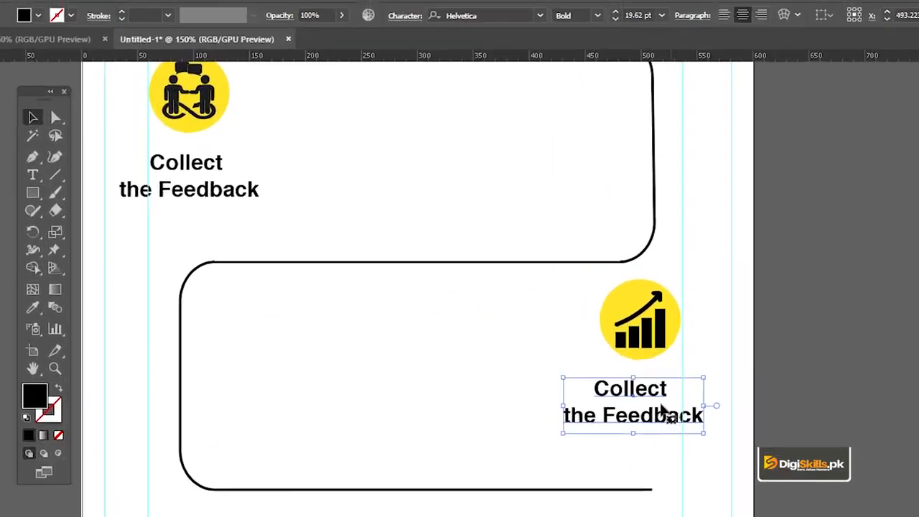
double_click(479, 248)
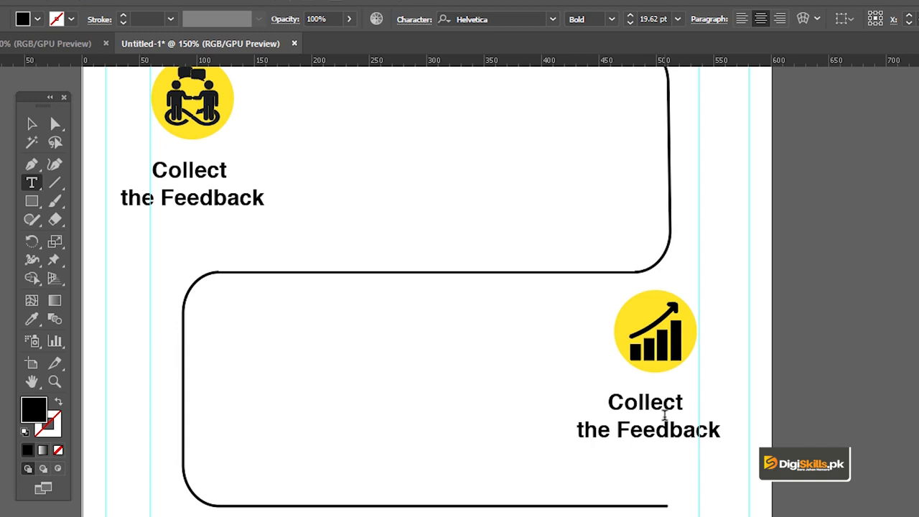
key(ctrl+a)
key(ctrl+v)
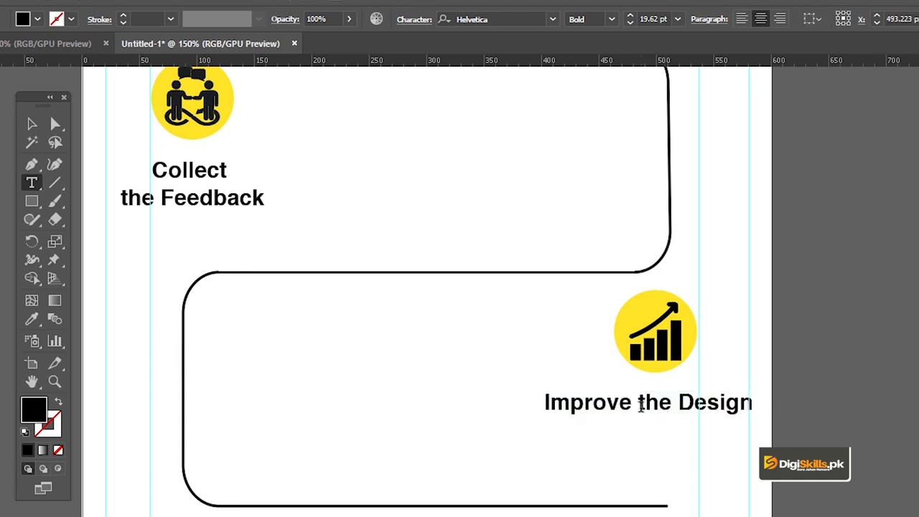
key(Return)
key(Escape)
Step: Center the "Improve the Design" label and the growth chart icon horizontally on each other
double_click(664, 333)
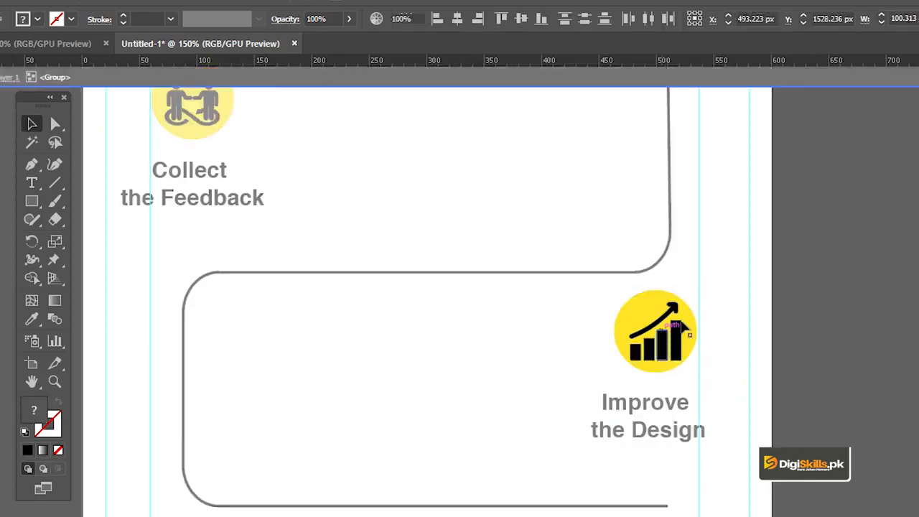
double_click(860, 259)
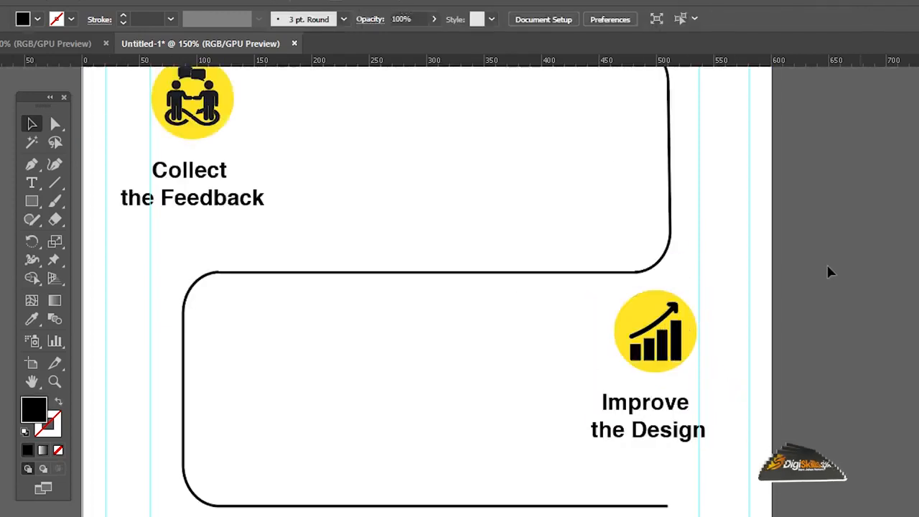
click(643, 422)
shift+click(650, 327)
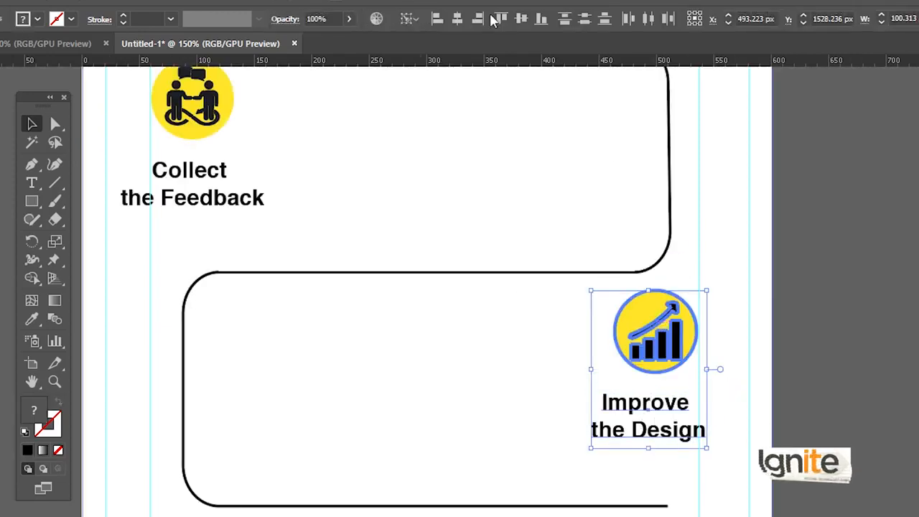
click(461, 18)
click(806, 237)
Step: Nudge the "Improve the Design" label slightly up toward the growth chart icon
click(675, 407)
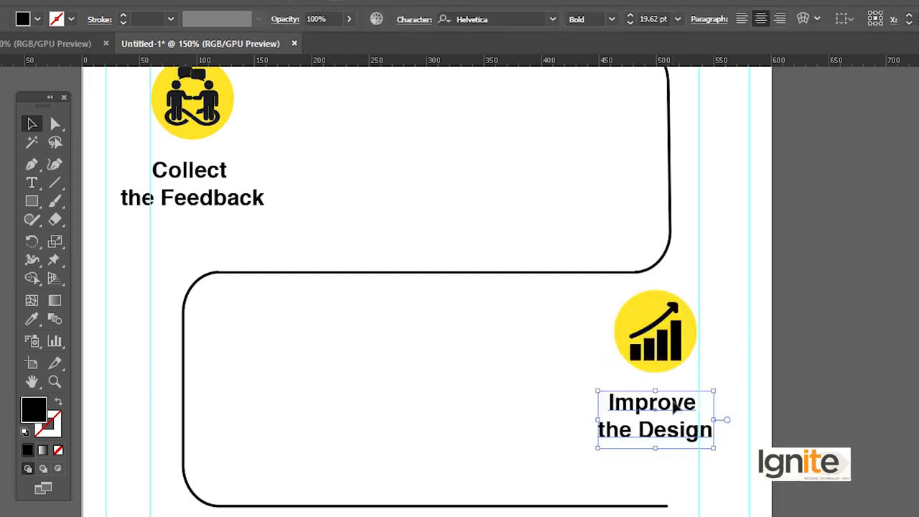
click(803, 378)
click(677, 409)
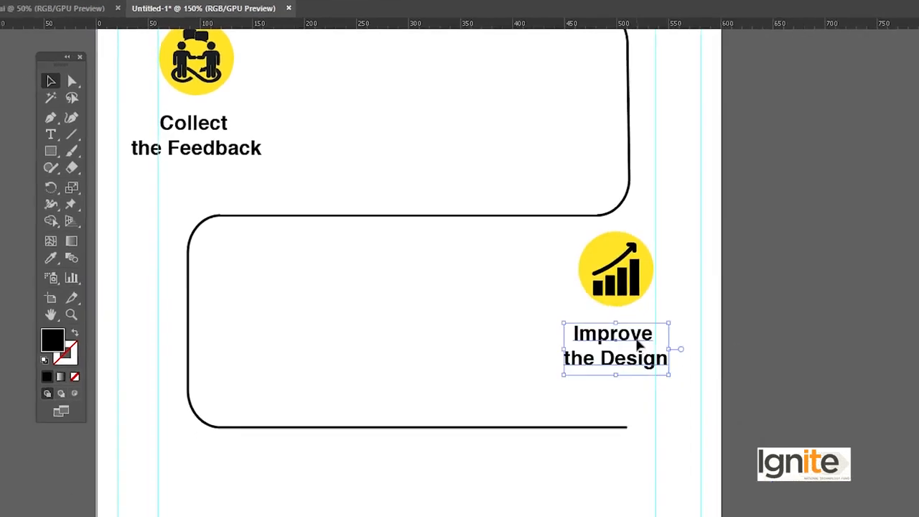
key(Up)
key(Up)
click(770, 228)
Step: Create an area text frame with Lorem ipsum placeholder text inside the path's first loop, beside the question mark icon
drag(457, 211, 566, 303)
ctrl+alt+click(547, 313)
ctrl+alt+click(544, 281)
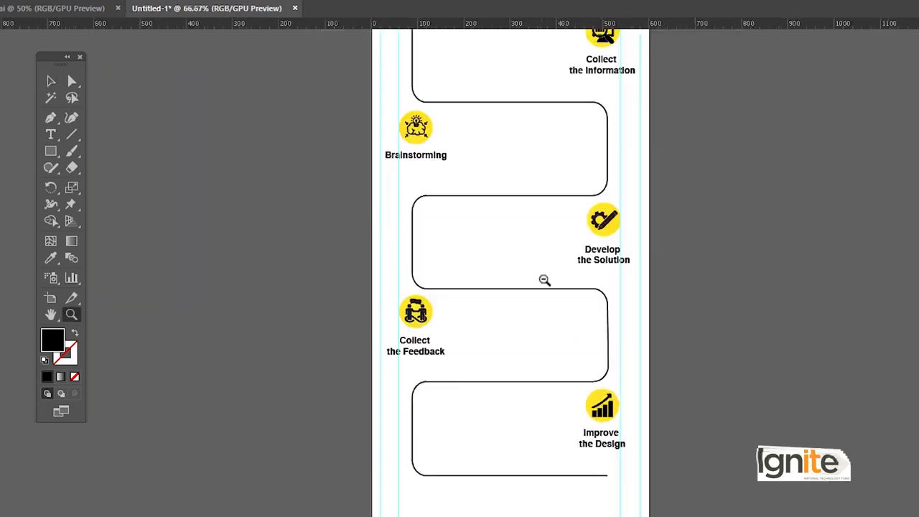
ctrl+alt+click(544, 279)
drag(510, 201, 563, 227)
ctrl+click(550, 271)
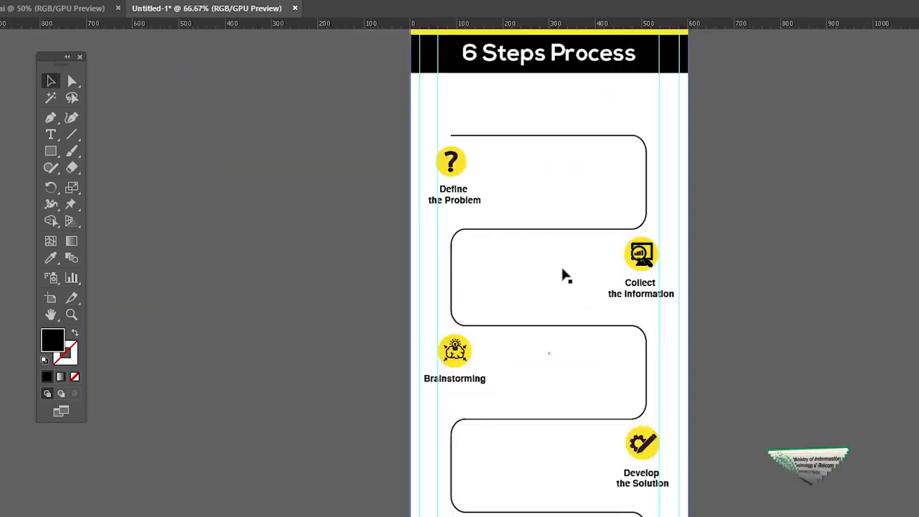
drag(565, 273, 583, 195)
ctrl+click(559, 180)
ctrl+click(559, 181)
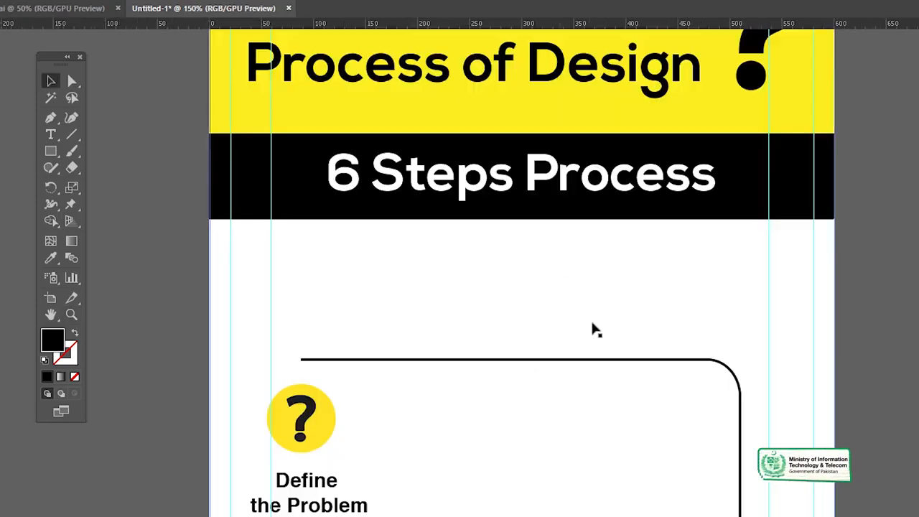
drag(587, 319, 605, 179)
drag(585, 280, 622, 205)
key(t)
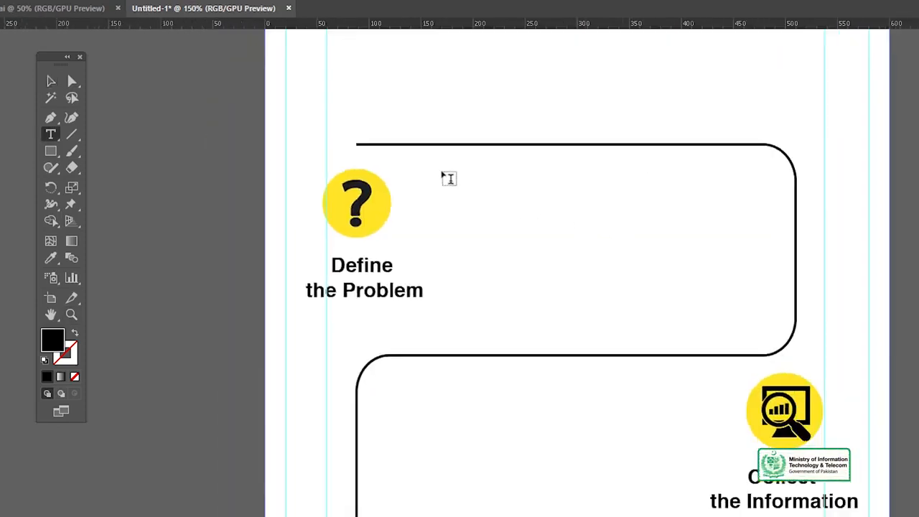
drag(432, 163, 772, 328)
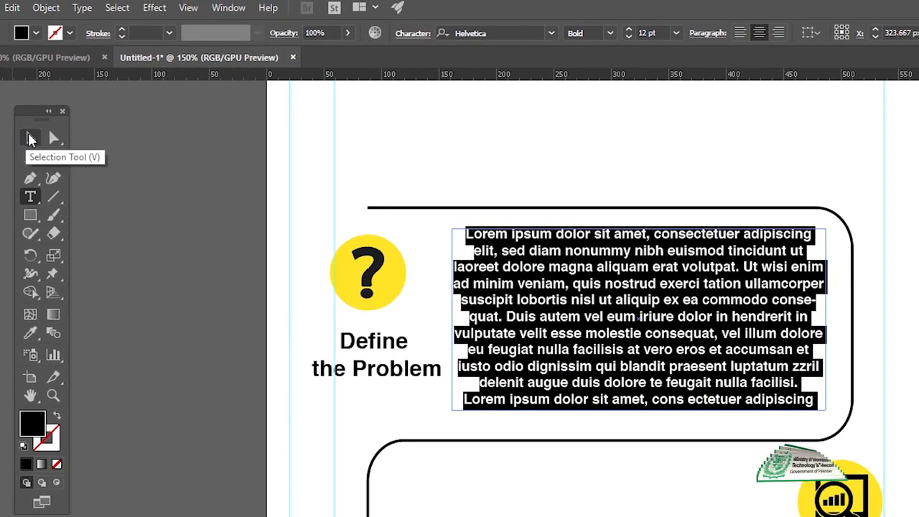
Step: Right-align the placeholder paragraph beside the question mark icon and deselect it
click(779, 34)
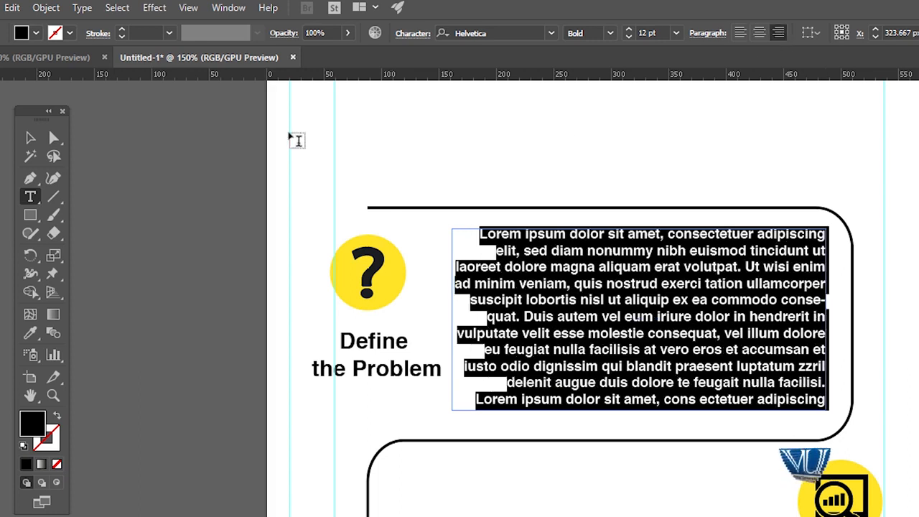
click(34, 138)
click(168, 188)
Step: Place a copy of the placeholder paragraph inside the path's second loop, beside the "Collect the Information" icon and label
drag(784, 323, 718, 254)
drag(653, 239, 581, 470)
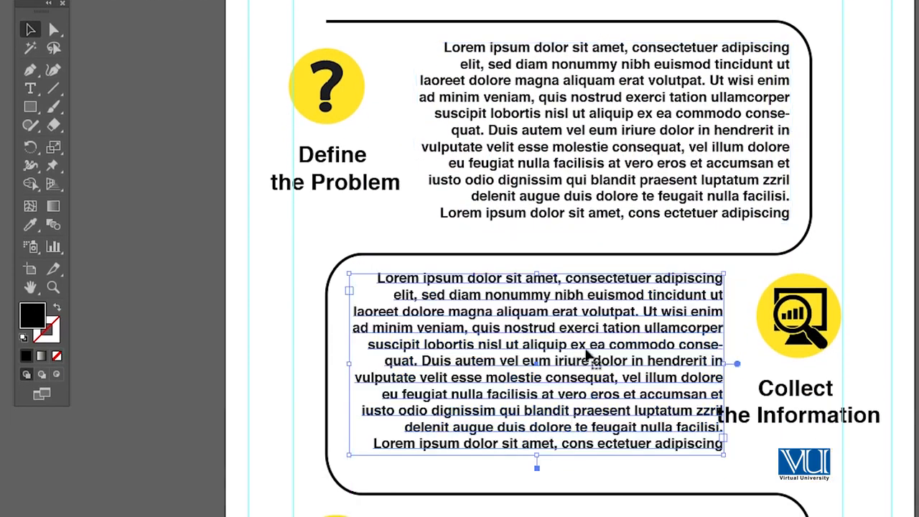
Step: Left-align the placeholder paragraph beside the "Collect the Information" icon and label
double_click(581, 348)
key(ctrl+a)
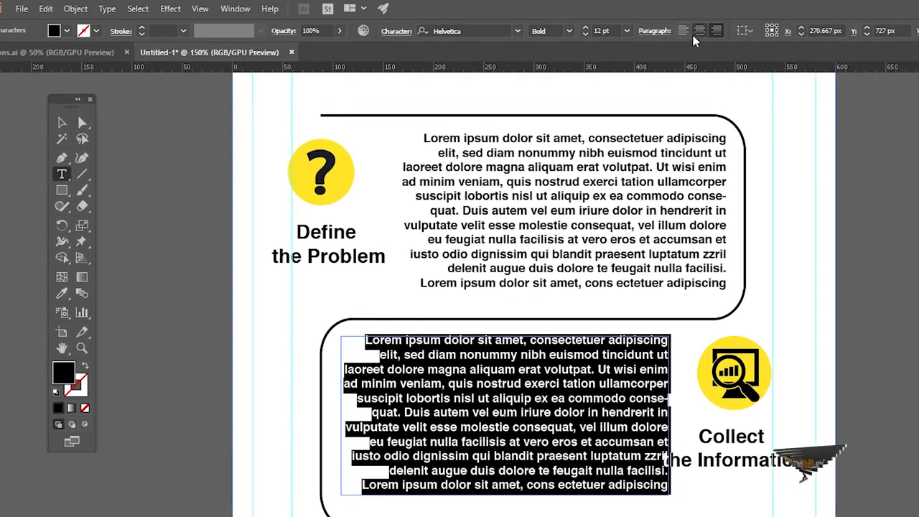
click(683, 30)
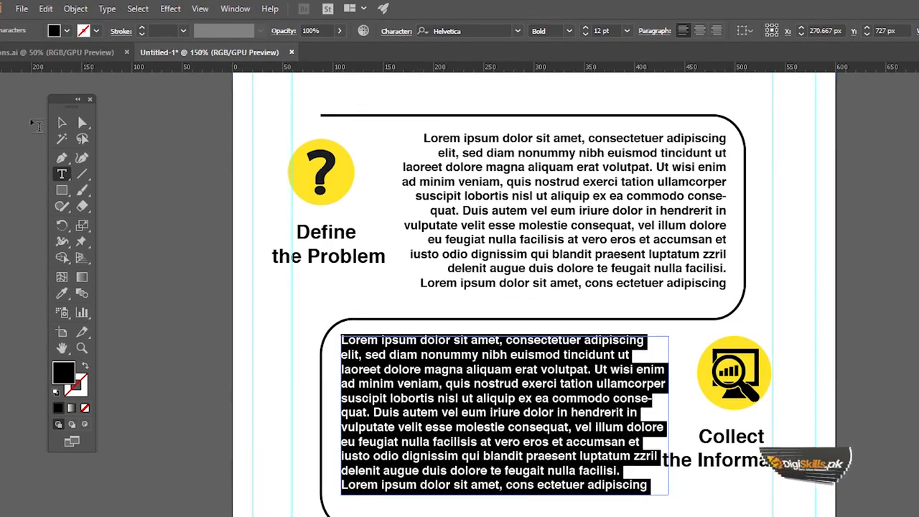
key(Escape)
Step: Place a copy of the placeholder paragraph inside the path's third loop, beside "Brainstorming", and right-align its text
drag(445, 273, 447, 227)
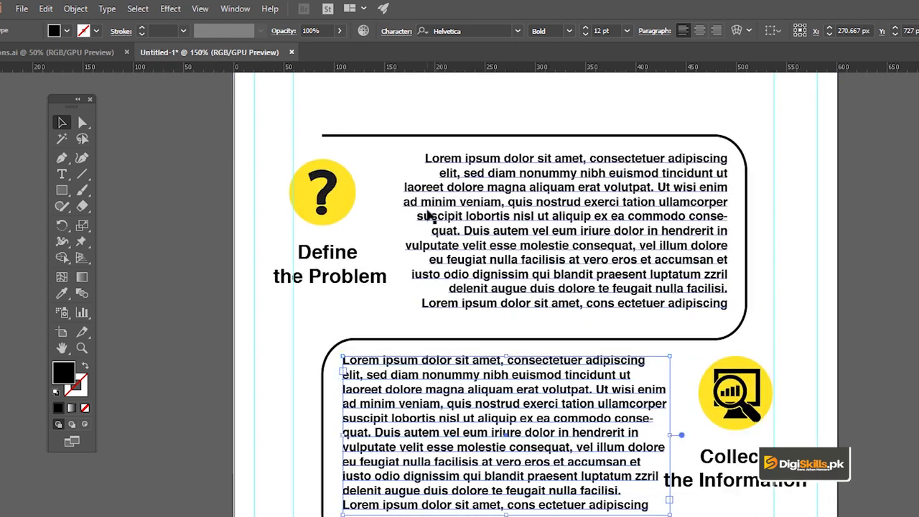
drag(559, 402, 530, 270)
drag(511, 364, 578, 425)
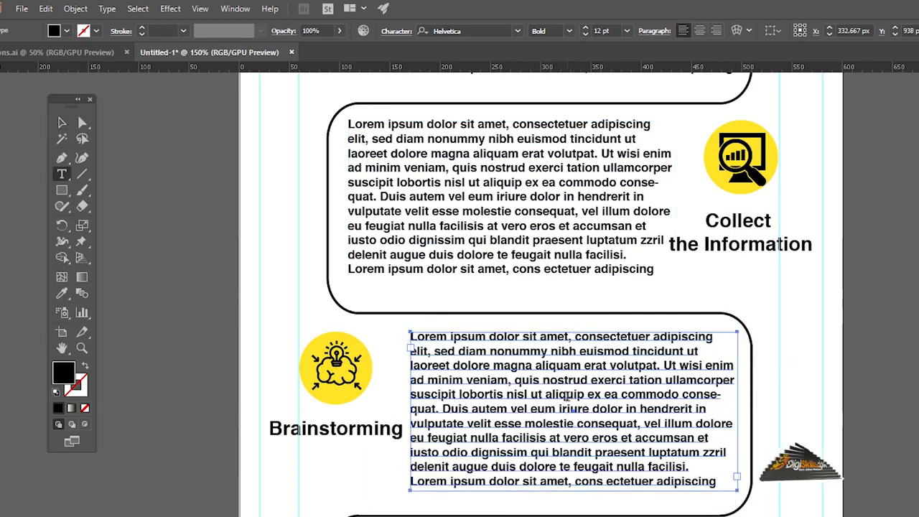
double_click(580, 422)
key(ctrl+a)
click(717, 31)
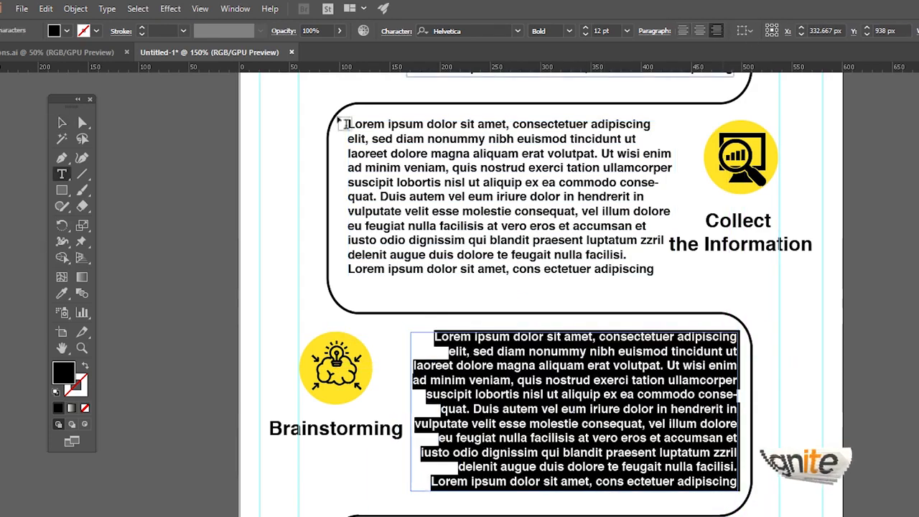
key(Escape)
Step: Place a copy of the placeholder paragraph inside the path's fourth loop, beside "Develop the Solution", and left-align its text
drag(672, 395, 711, 130)
drag(614, 149, 545, 355)
double_click(549, 358)
key(ctrl+a)
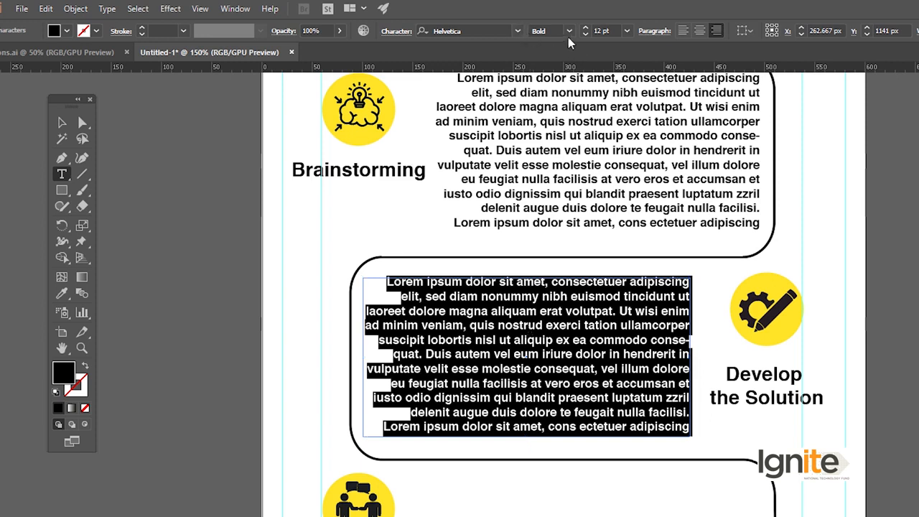
click(683, 31)
key(Escape)
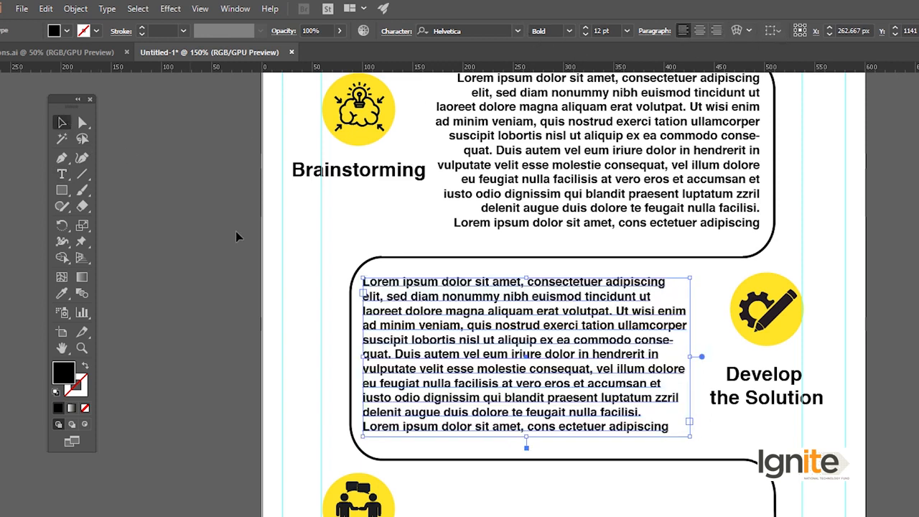
Step: Place a copy of the placeholder paragraph inside the path's fifth loop, beside "Collect the Feedback", and right-align its text
drag(534, 383, 485, 254)
drag(474, 204, 540, 406)
key(ctrl+a)
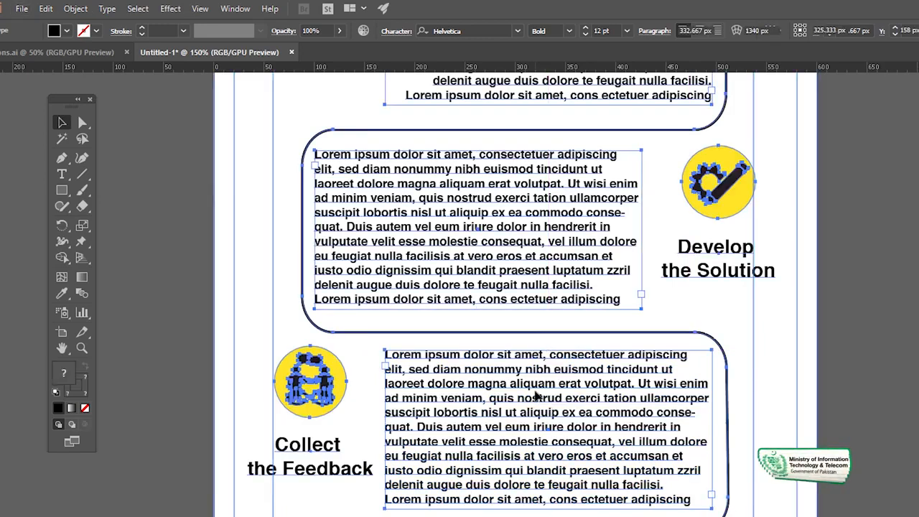
click(799, 394)
click(629, 410)
double_click(621, 409)
key(ctrl+a)
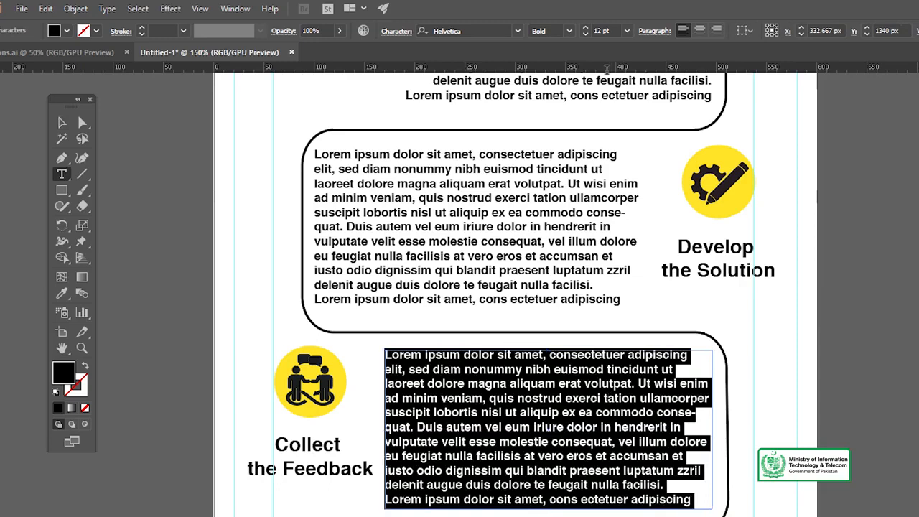
click(716, 31)
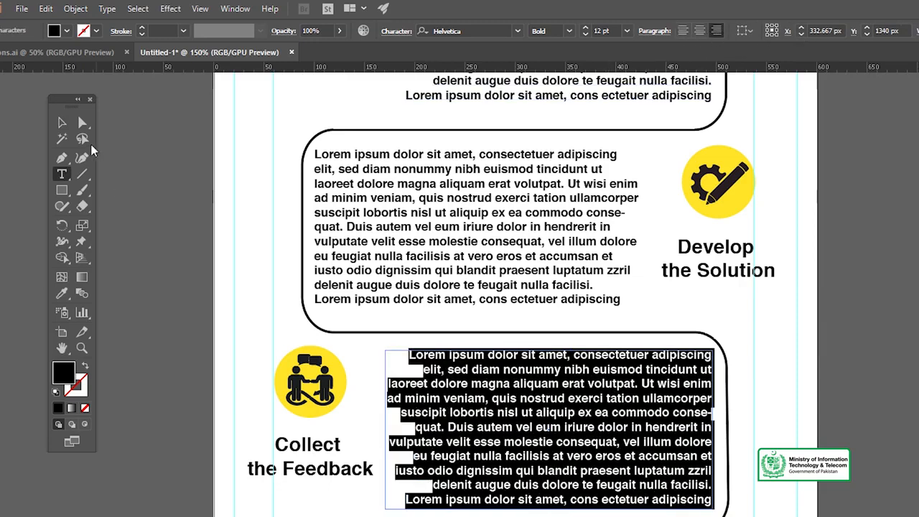
click(63, 123)
Step: Place a copy of the placeholder paragraph inside the path's last loop, beside "Improve the Design", left-align it and deselect
scroll(560, 229, down, 3)
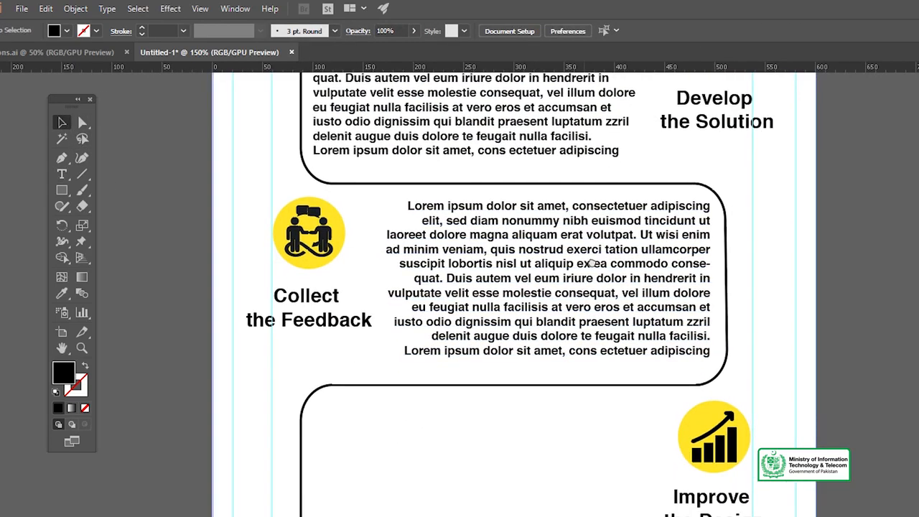
drag(560, 229, 485, 411)
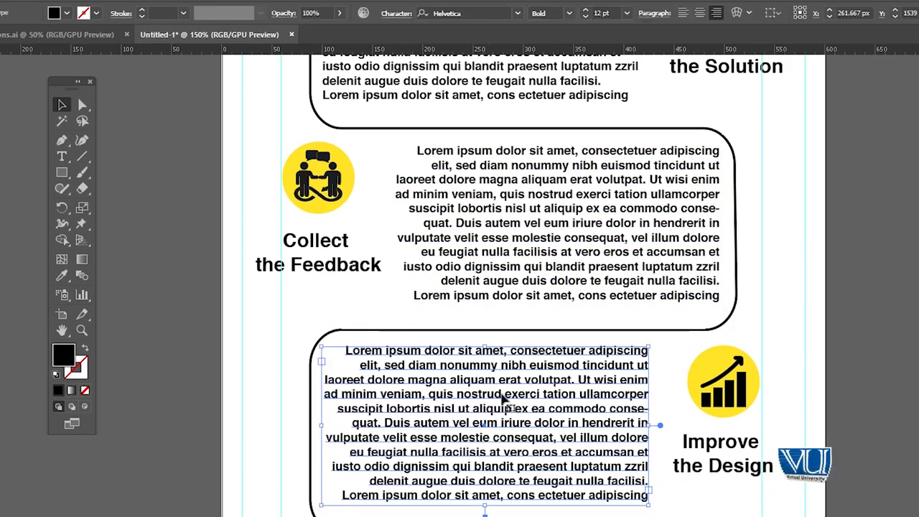
double_click(506, 381)
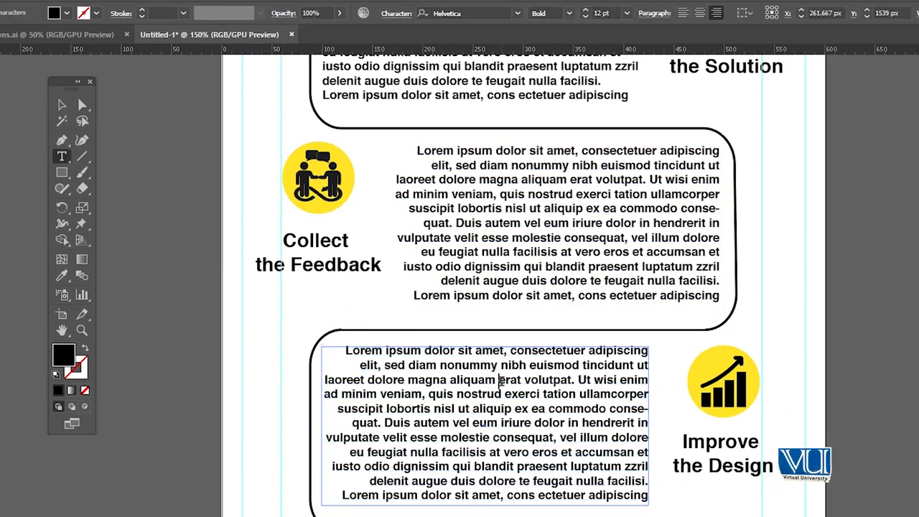
key(ctrl+a)
click(683, 14)
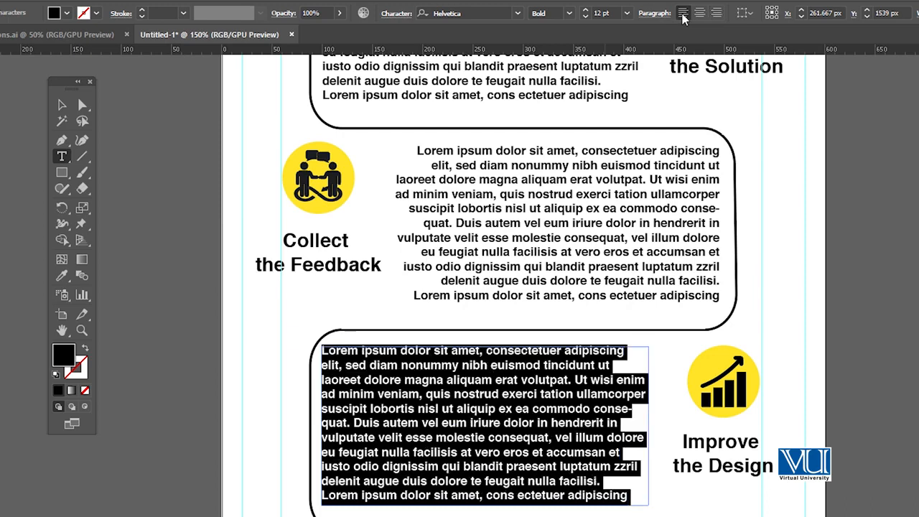
click(62, 105)
click(174, 152)
Step: Draw a circle about 38 px wide in the blank area above the path's starting end and the question mark icon
key(z)
alt+click(483, 348)
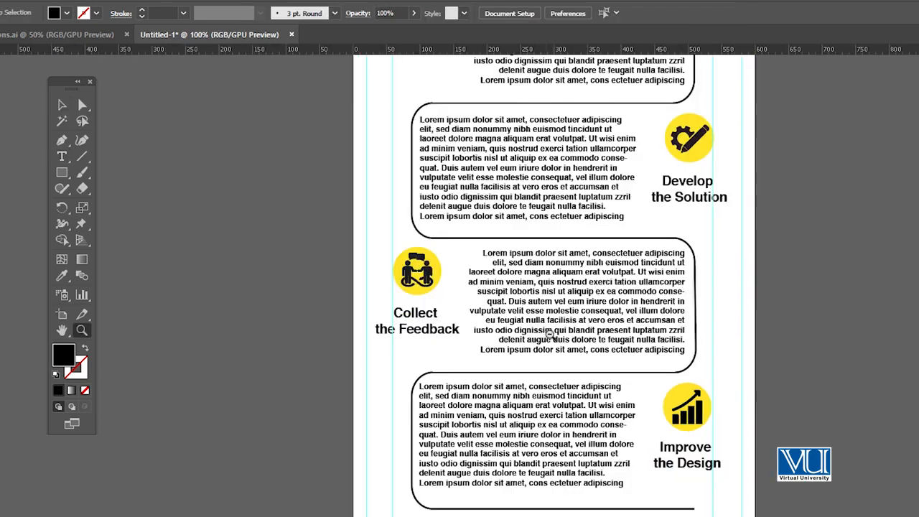
alt+click(550, 334)
key(v)
drag(557, 194, 574, 355)
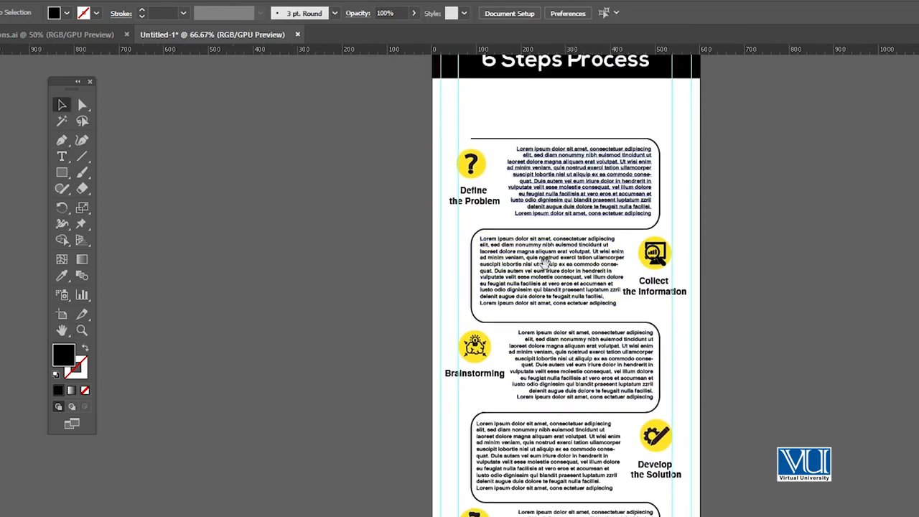
key(z)
click(551, 245)
drag(537, 418, 516, 170)
ctrl+click(509, 220)
ctrl+click(509, 223)
drag(462, 453, 532, 185)
click(60, 174)
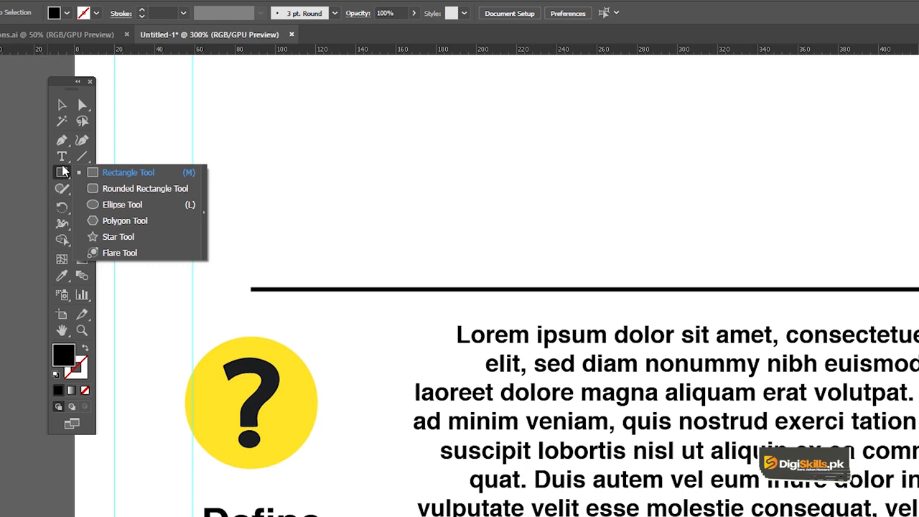
click(122, 203)
drag(244, 190, 294, 234)
Step: Give the circle a white fill with a 1 pt black outline, and fit it about 33 px wide onto the path's starting end
click(96, 13)
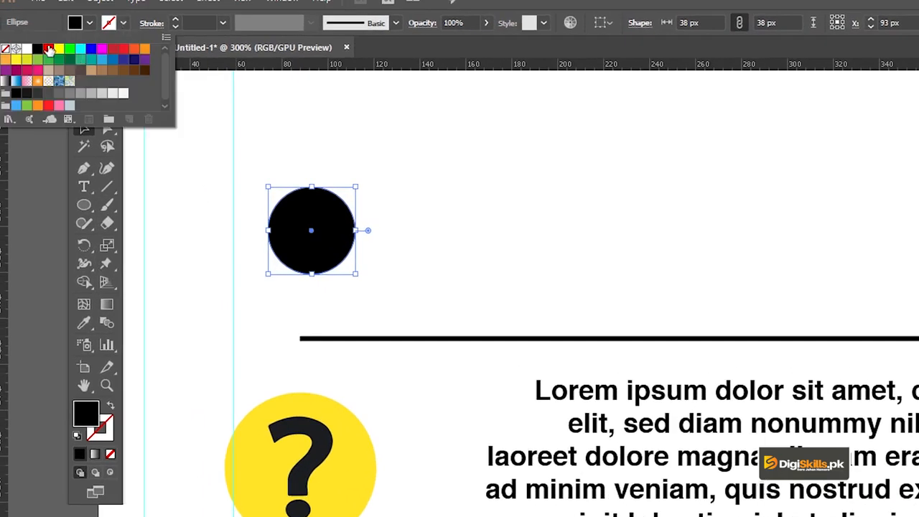
click(38, 49)
click(89, 24)
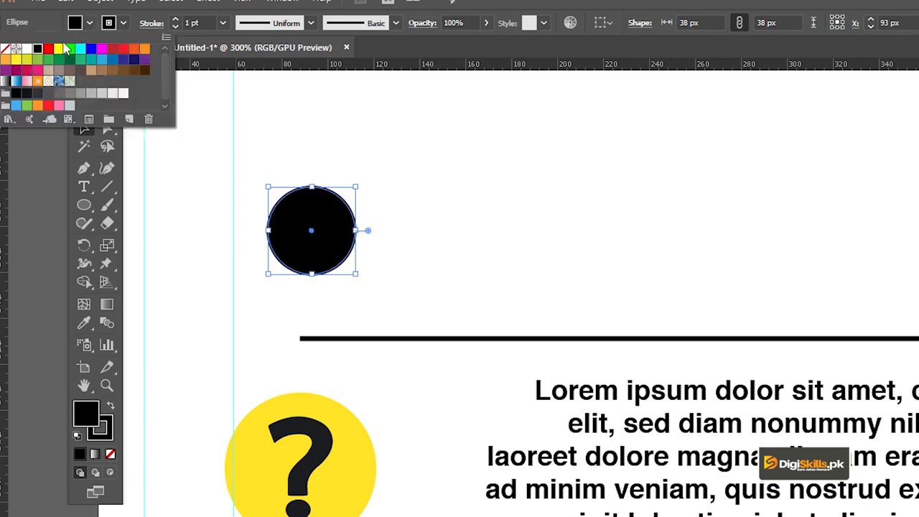
click(27, 49)
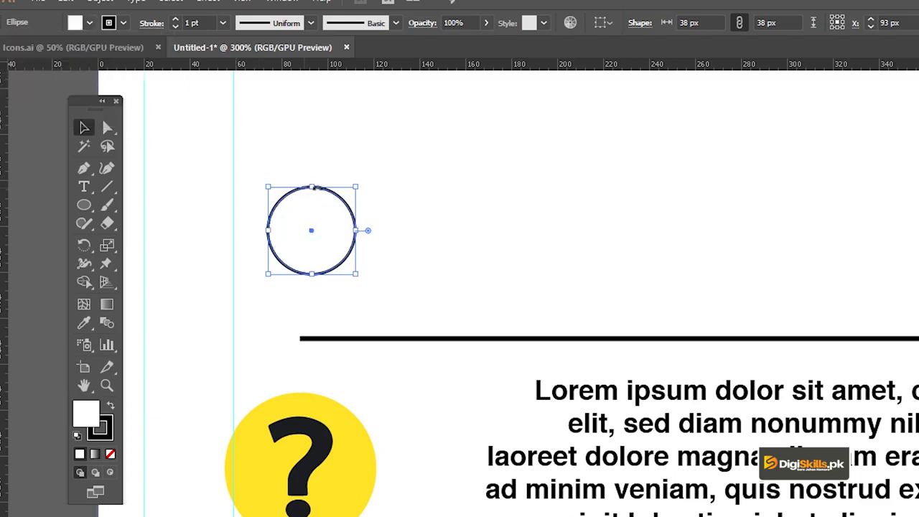
drag(355, 188, 331, 317)
Step: Place copies of the white circle on the path's bends above the "Collect the Information" and "Brainstorming" icons
key(z)
alt+click(600, 437)
alt+click(600, 437)
alt+click(600, 436)
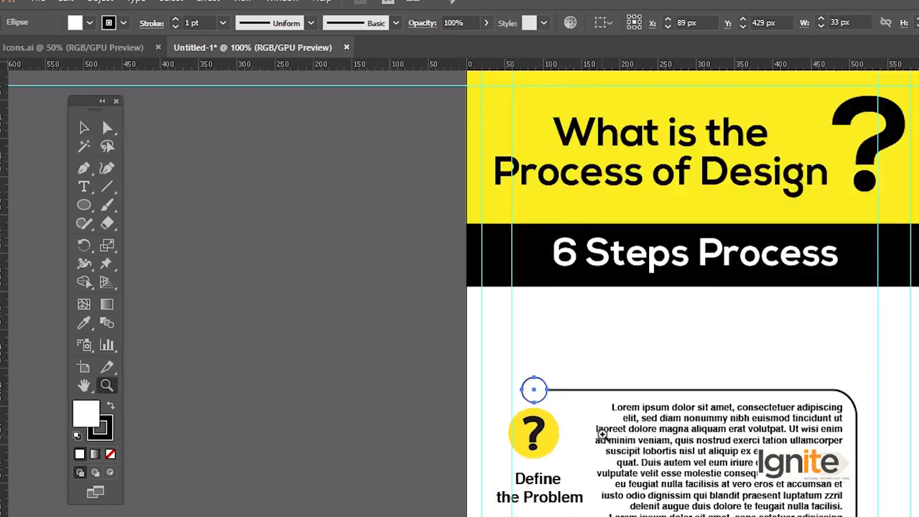
key(b)
drag(623, 426, 496, 242)
key(v)
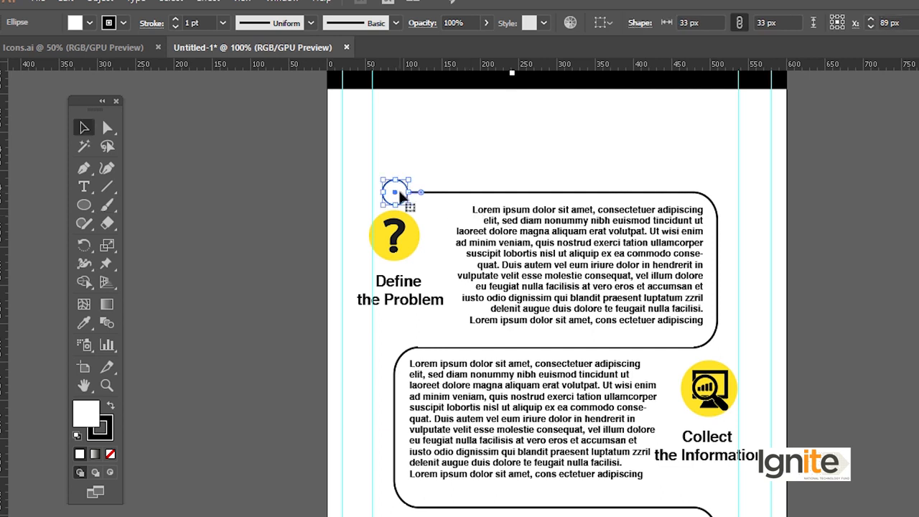
drag(402, 192, 711, 337)
scroll(748, 201, down, 4)
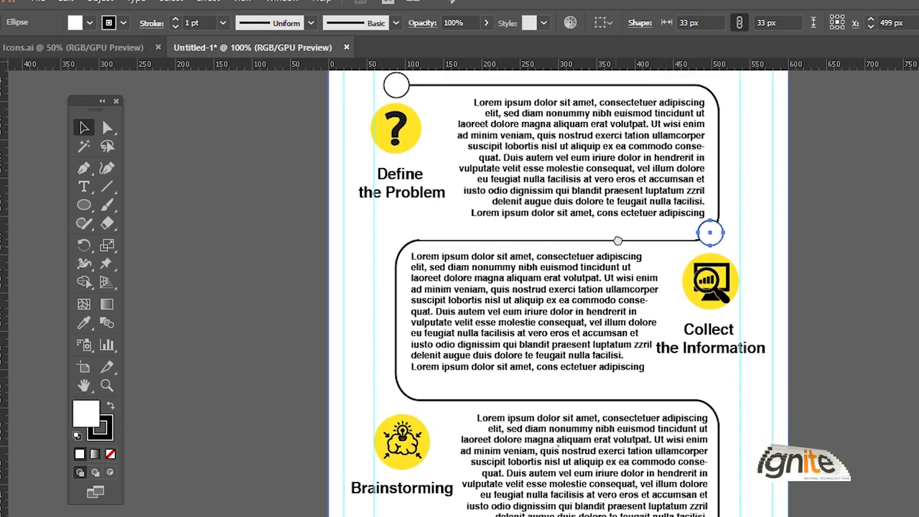
drag(732, 209, 414, 371)
Step: Place copies of the white circle on the path's bends above the "Develop the Solution", "Collect the Feedback" and "Improve the Design" icons
drag(539, 330, 416, 138)
drag(282, 179, 402, 293)
drag(513, 308, 406, 170)
drag(289, 191, 586, 339)
drag(530, 315, 586, 237)
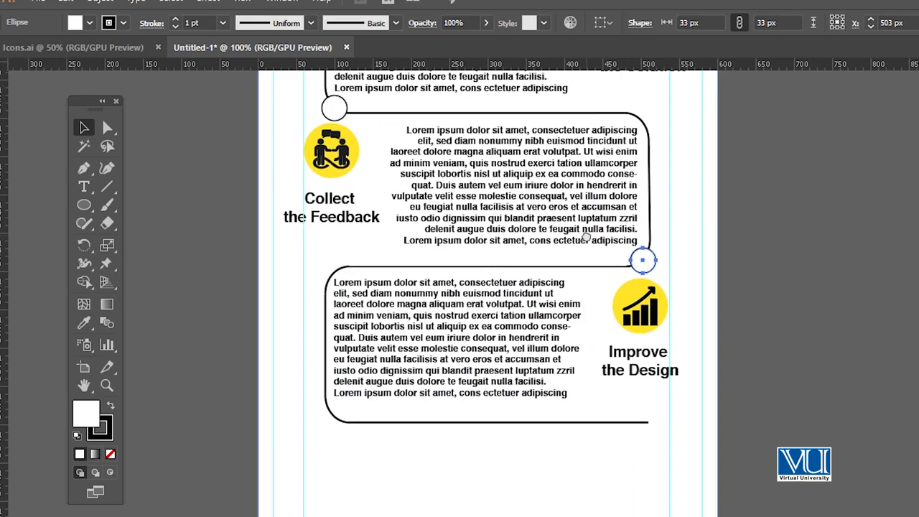
Step: Place a copy of the white circle on the path's final end below "Improve the Design", enlarged to about 53 px
drag(565, 281, 527, 251)
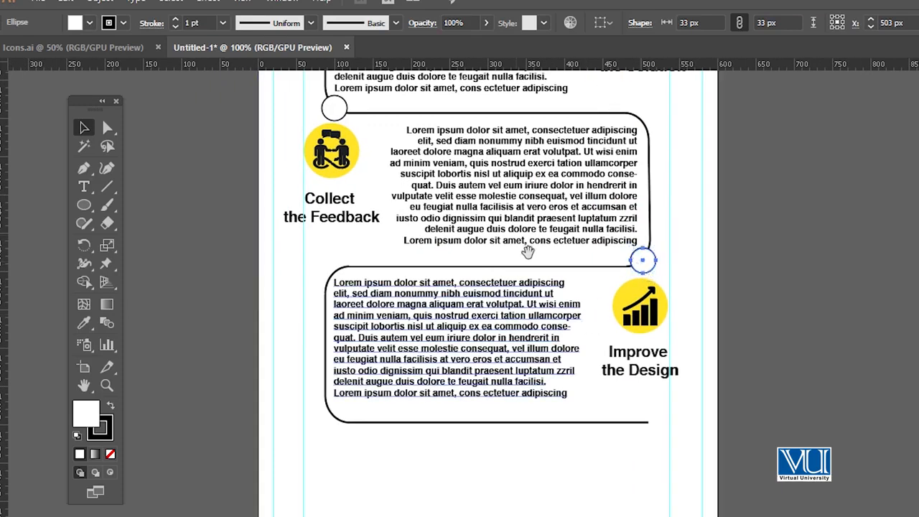
drag(605, 241, 629, 370)
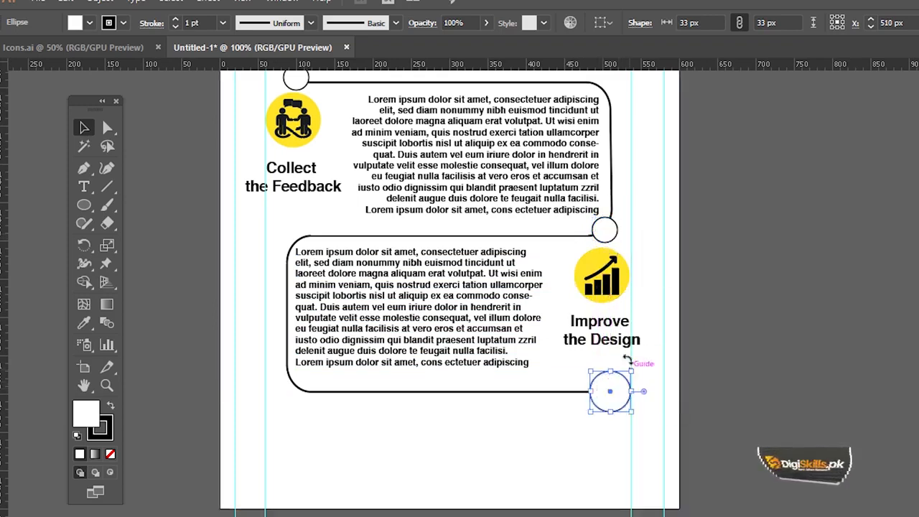
click(697, 345)
Step: Fill the large circle at the path's final end with the yellow swatch (R=252 G=238 B=33), remove its outline and deselect it
ctrl+alt+click(532, 267)
drag(583, 216, 561, 307)
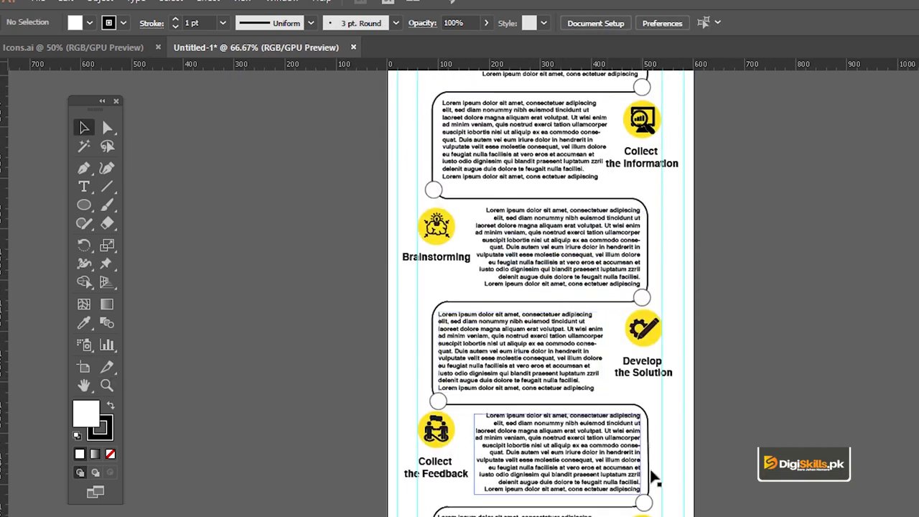
click(644, 503)
click(123, 23)
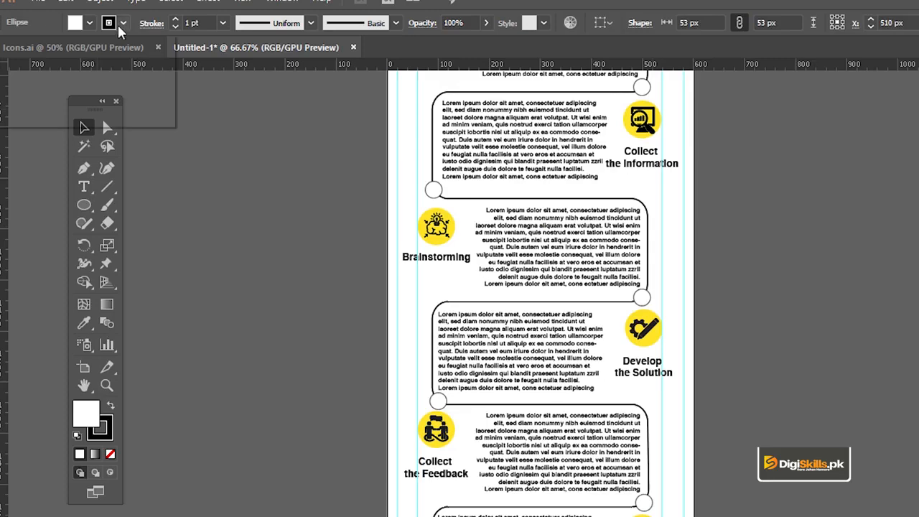
click(33, 57)
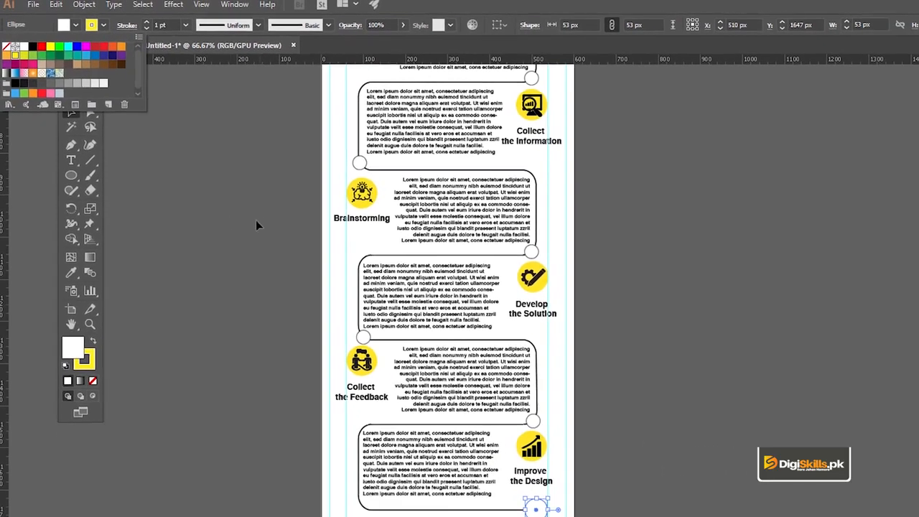
click(196, 179)
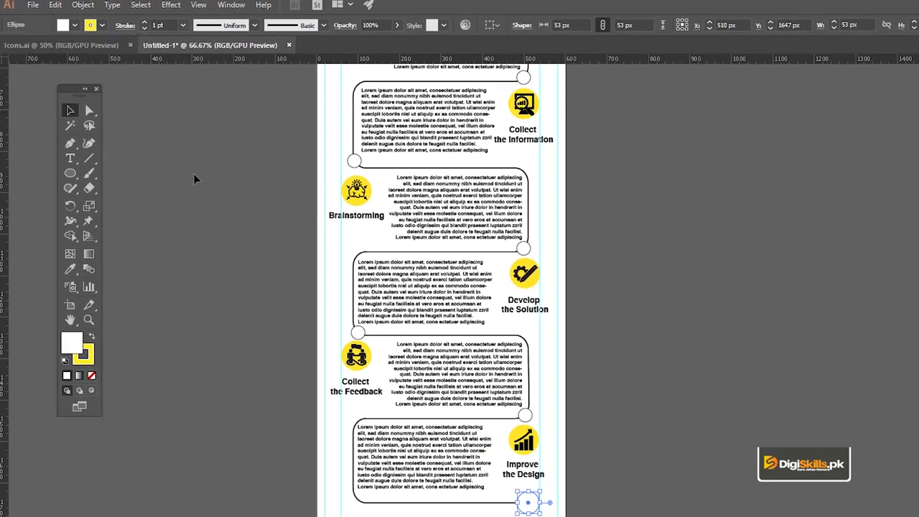
click(99, 26)
click(7, 46)
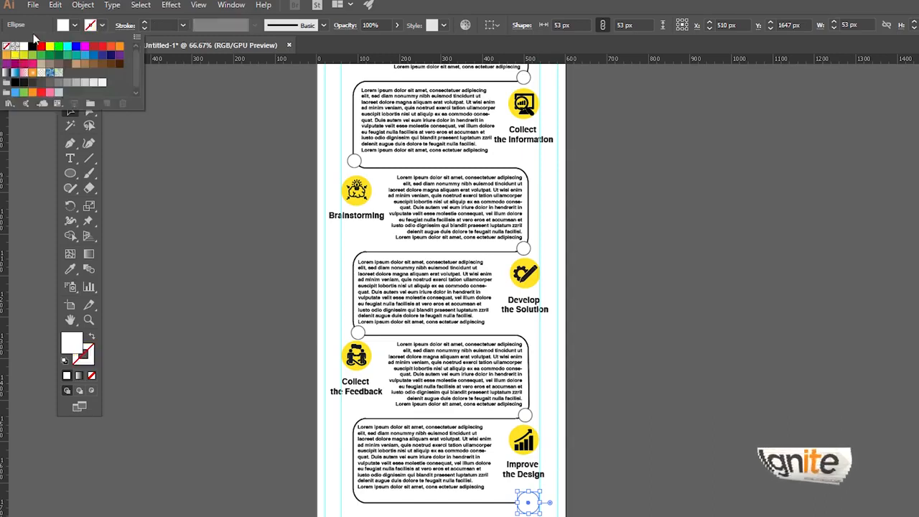
click(74, 27)
click(75, 26)
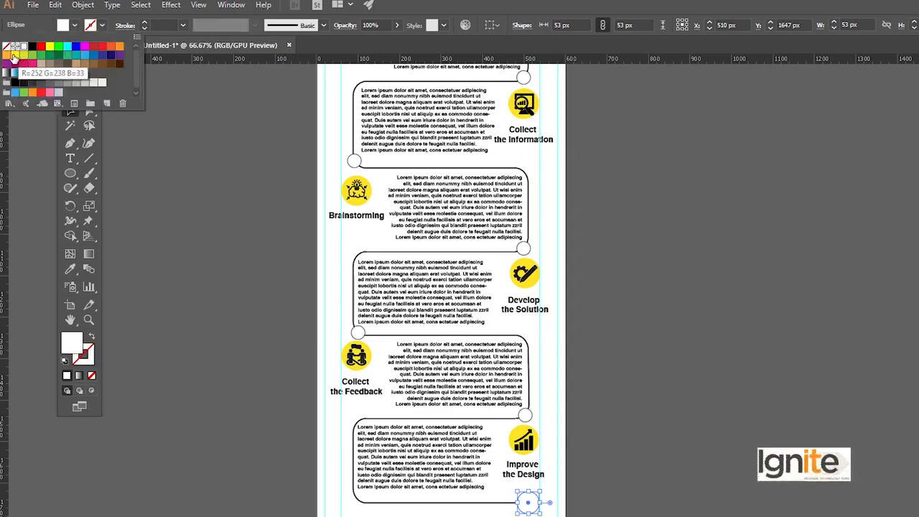
click(15, 55)
click(226, 164)
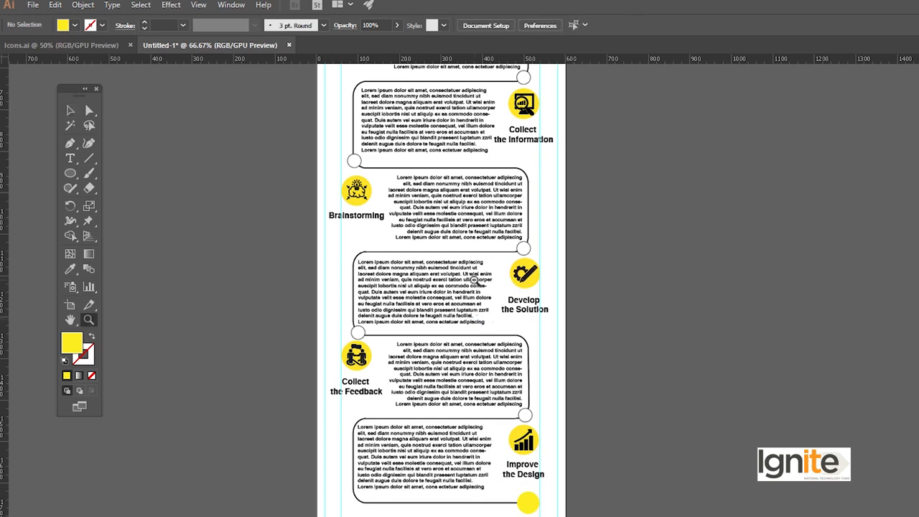
key(ctrl+minus)
drag(498, 362, 474, 304)
scroll(474, 304, down, 4)
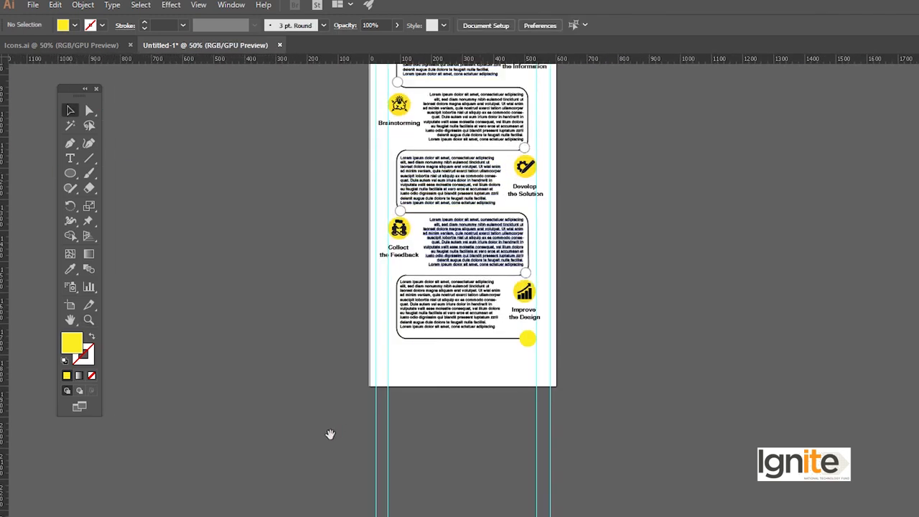
key(ctrl+plus)
key(ctrl+plus)
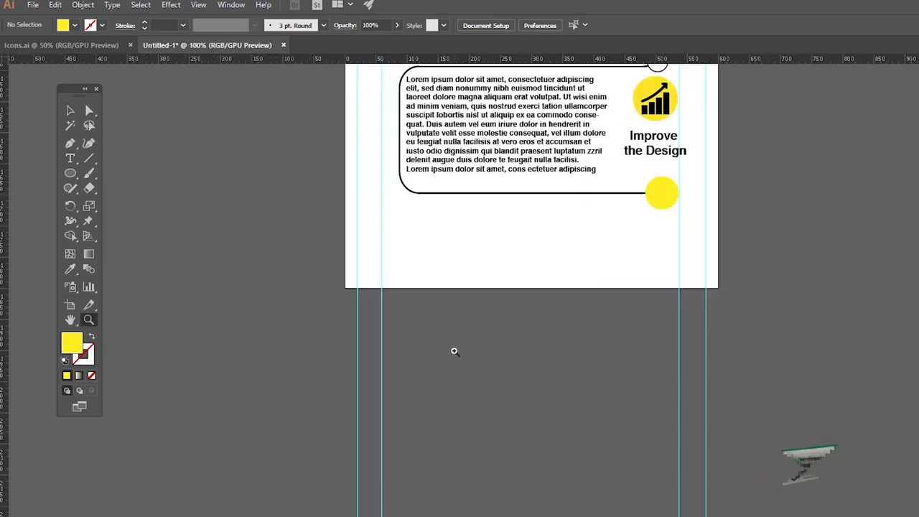
Step: Draw a 600 x 96 px rectangle across the full width of the artboard's bottom edge
drag(517, 330, 426, 476)
drag(70, 173, 133, 204)
key(m)
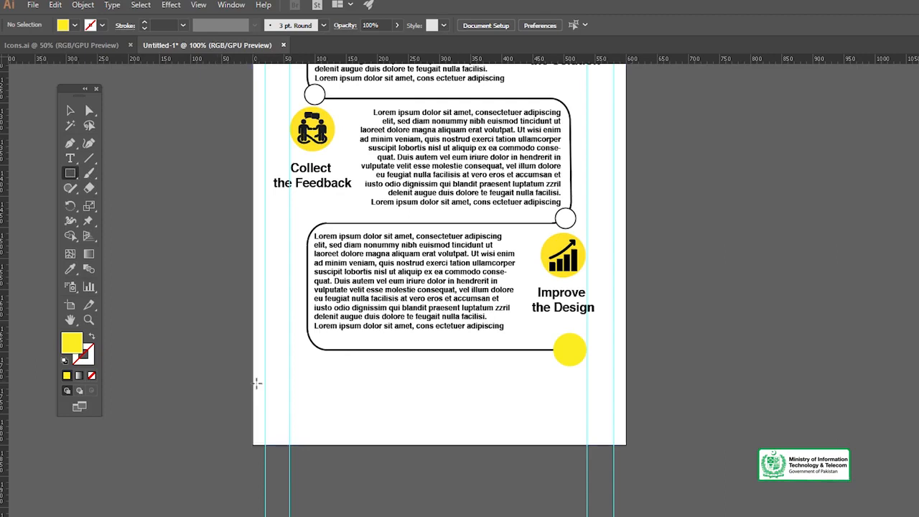
drag(253, 385, 391, 444)
drag(483, 457, 625, 445)
key(v)
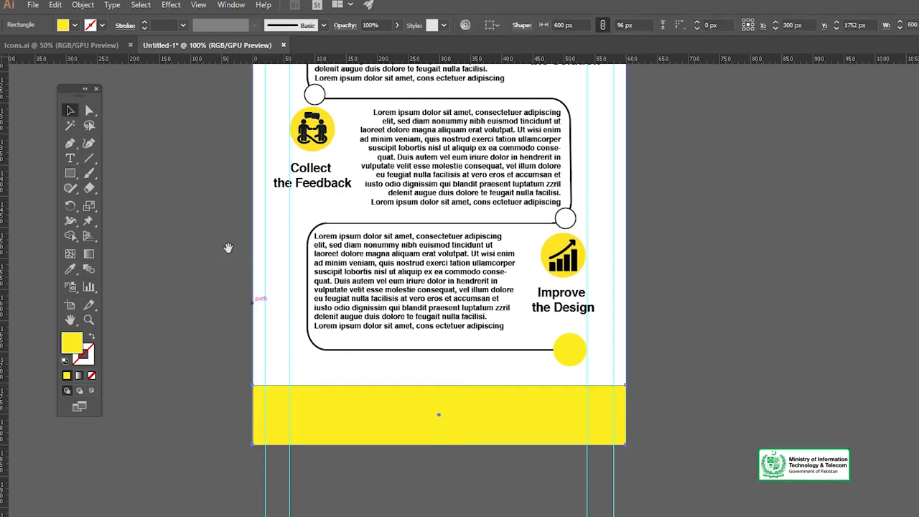
drag(228, 247, 251, 312)
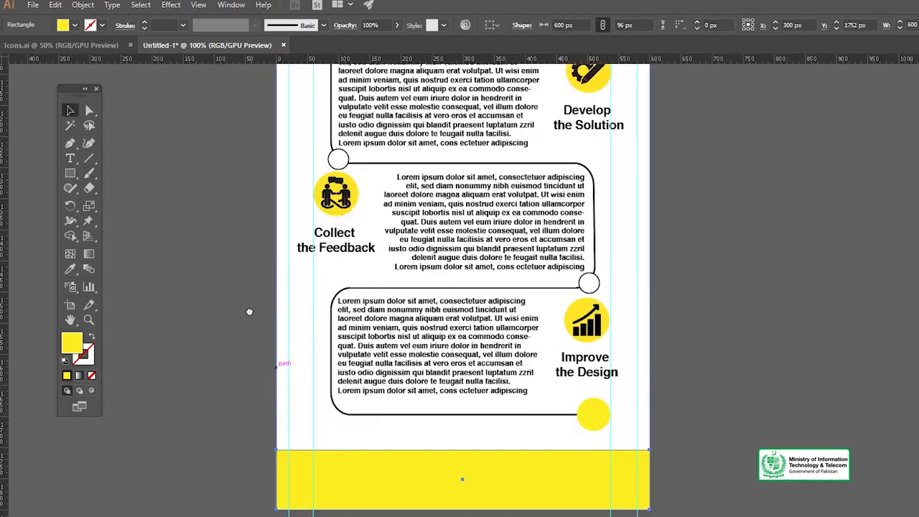
Step: Fill the rectangle at the artboard's bottom edge with black
click(73, 27)
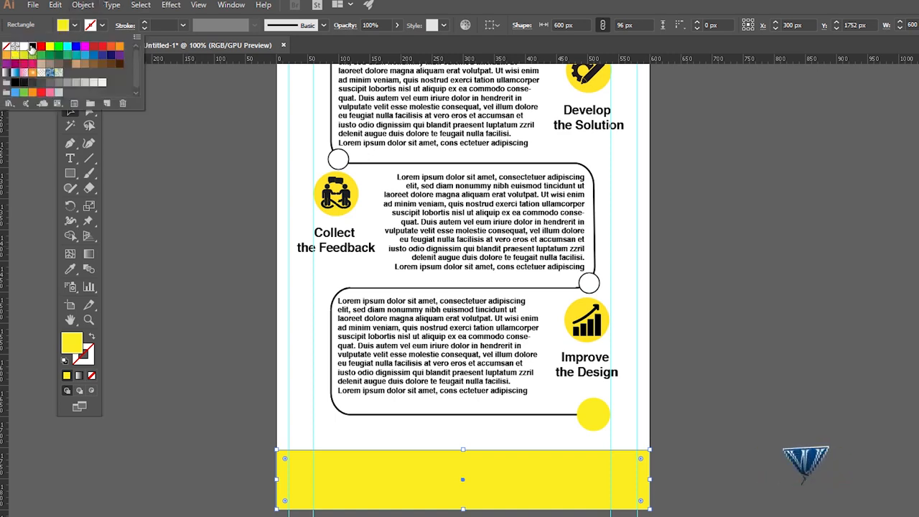
click(32, 46)
click(248, 343)
drag(253, 351, 230, 289)
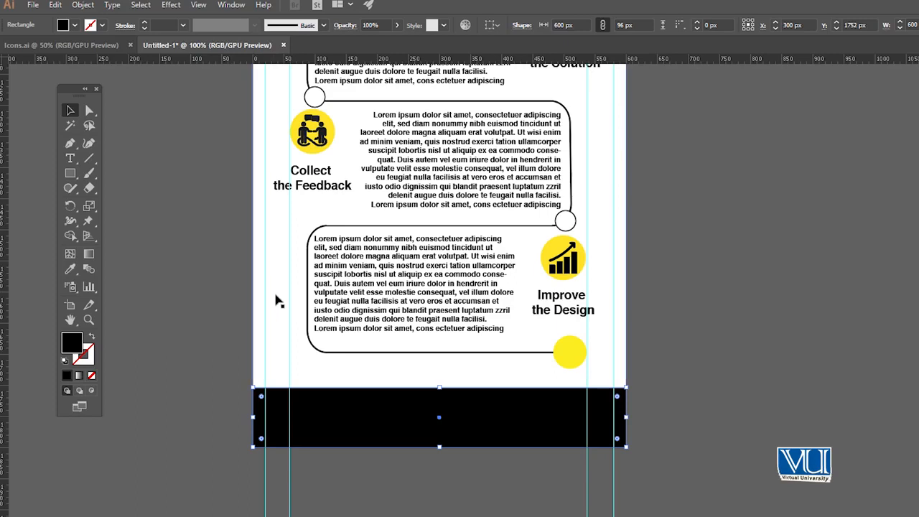
key(t)
click(332, 415)
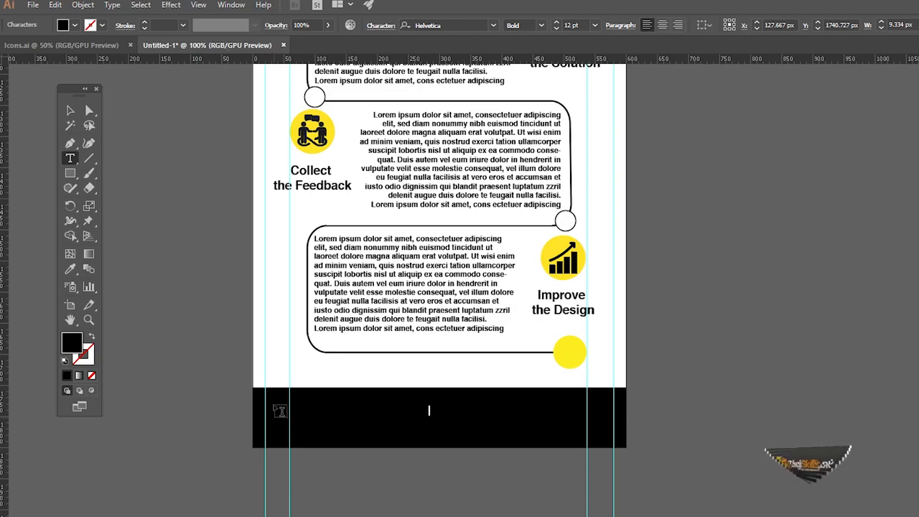
click(69, 110)
right_click(365, 408)
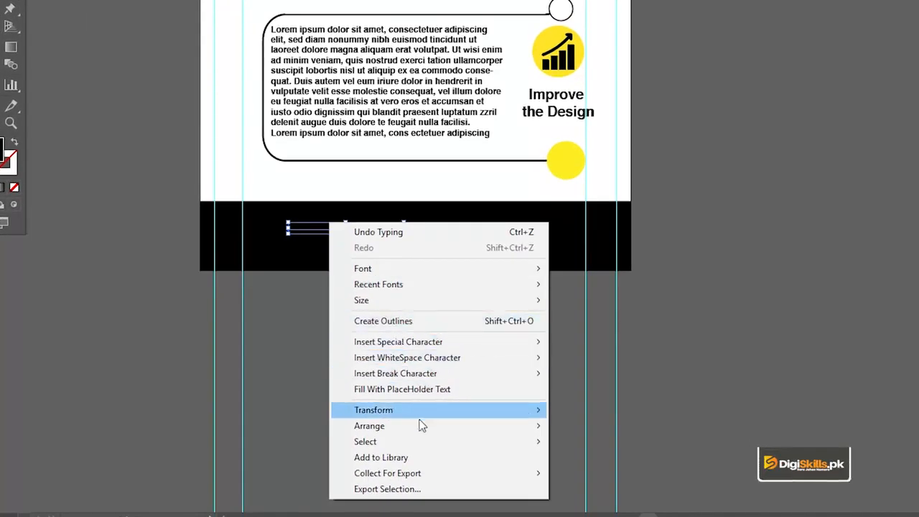
mouse_move(478, 424)
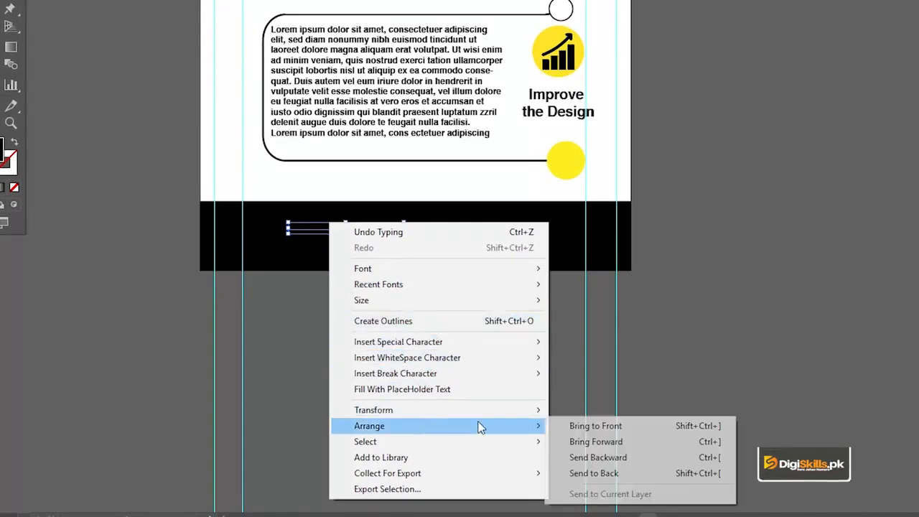
click(596, 427)
Step: Fill the website text on the footer band with white
click(75, 34)
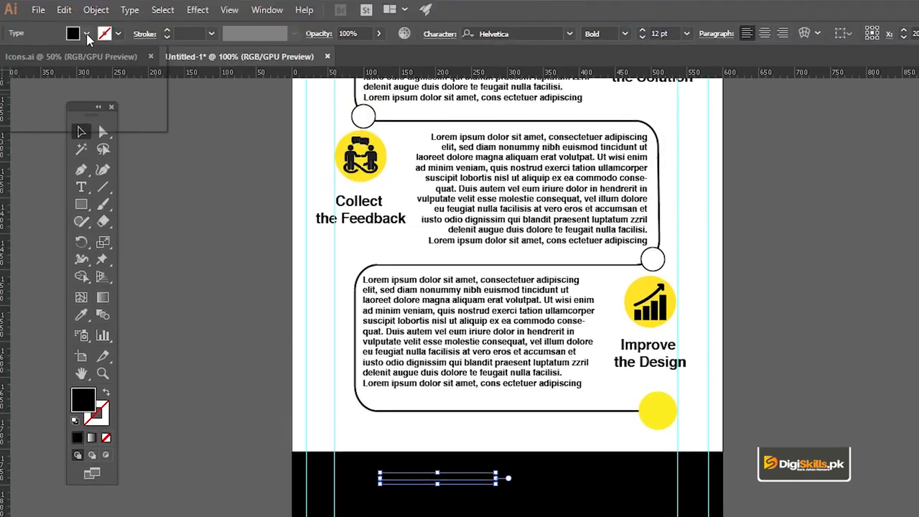
click(25, 58)
click(400, 475)
key(z)
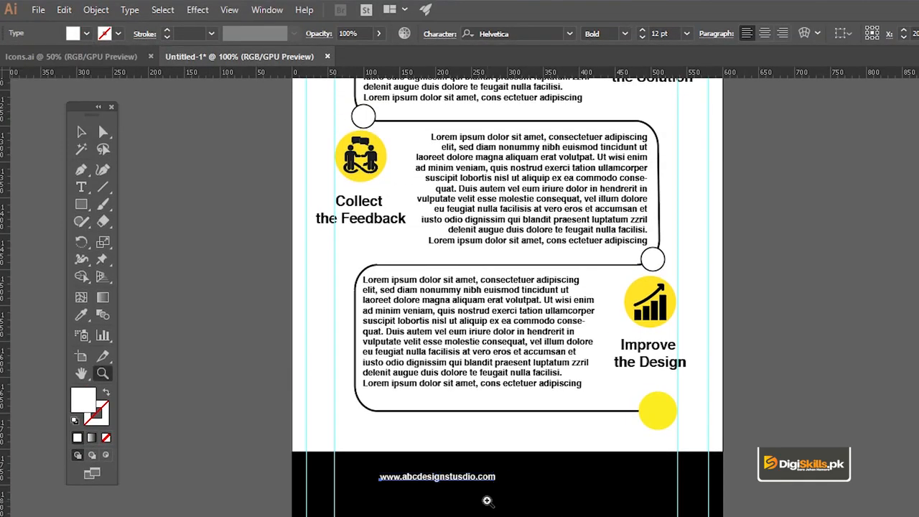
double_click(487, 500)
key(v)
drag(597, 275, 516, 374)
key(z)
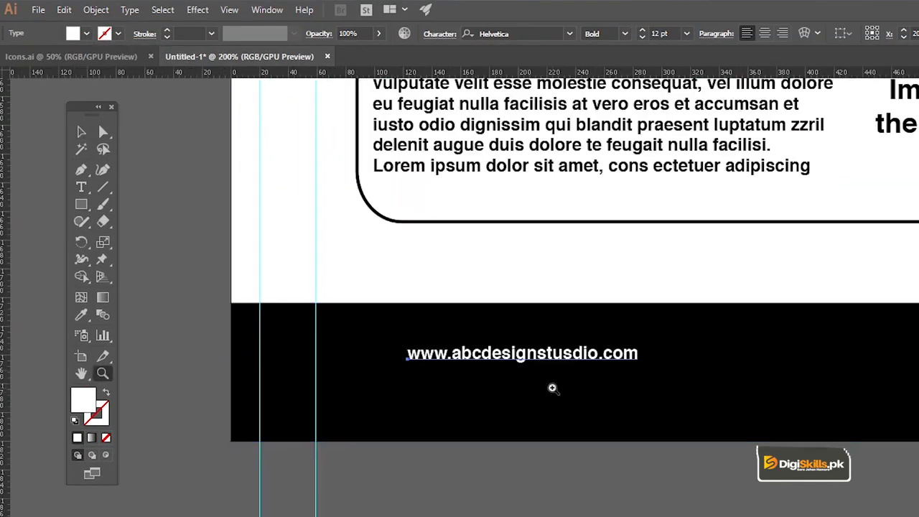
click(552, 388)
key(v)
drag(576, 377, 439, 429)
drag(483, 407, 554, 427)
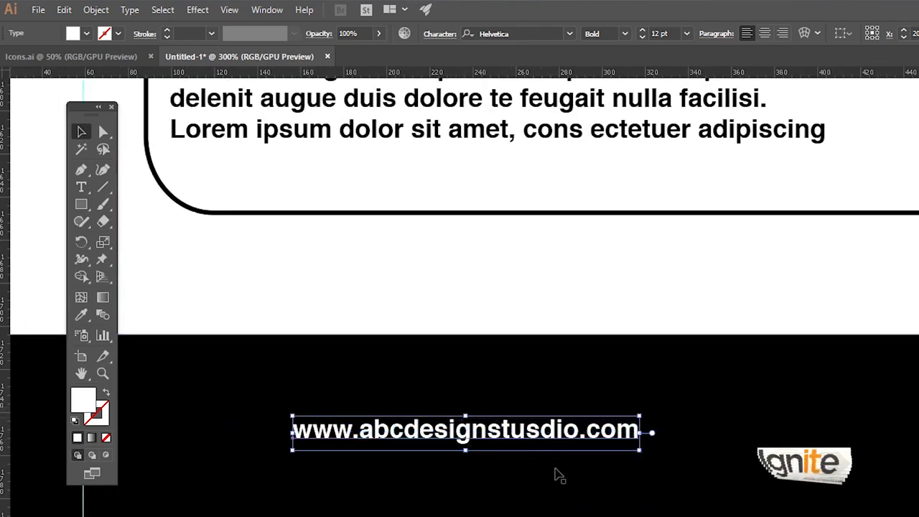
double_click(540, 433)
key(BackSpace)
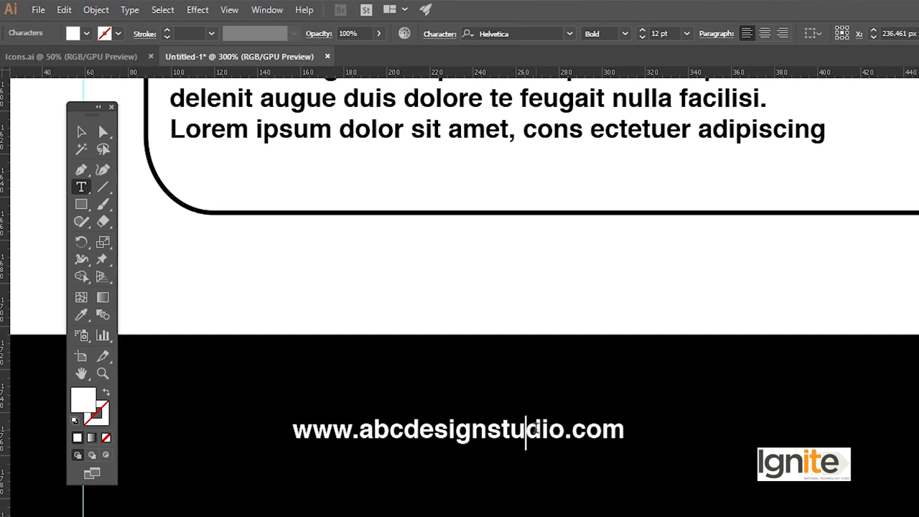
Step: Set the tracking of the entire website text to 400
key(ctrl+a)
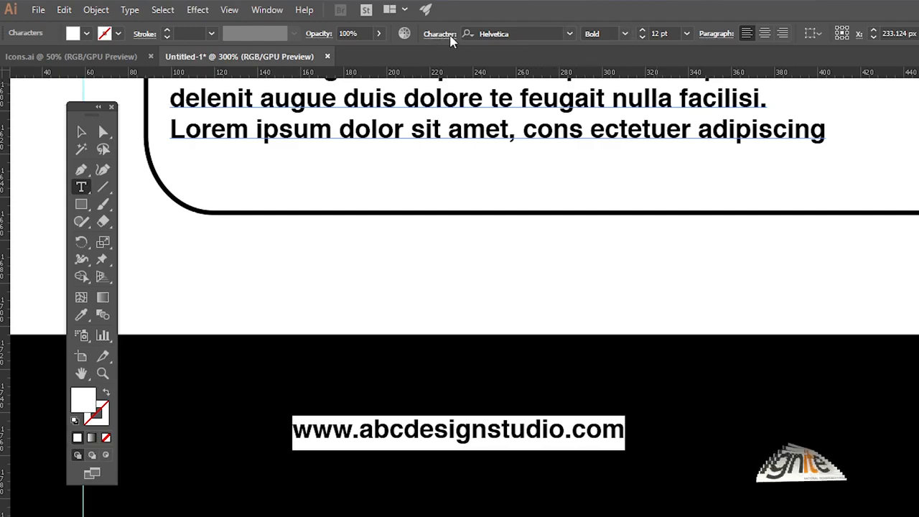
click(445, 35)
click(413, 119)
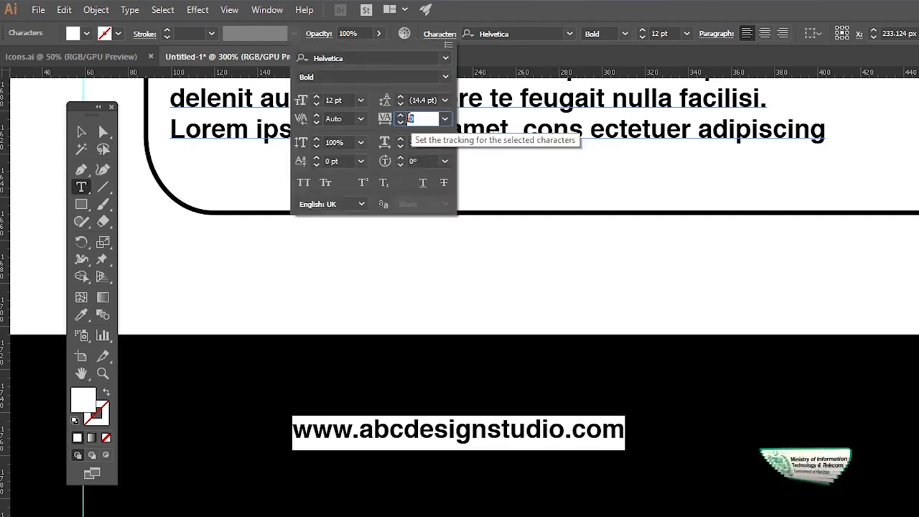
text(400)
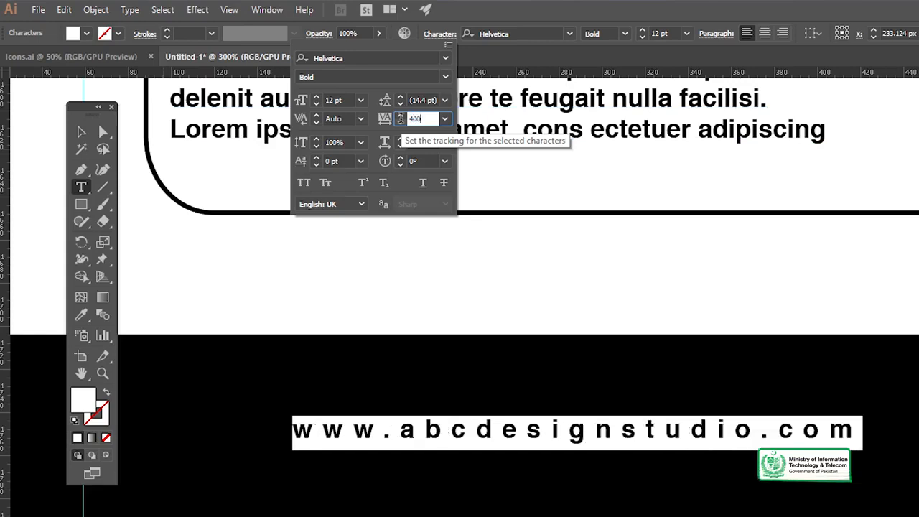
key(Return)
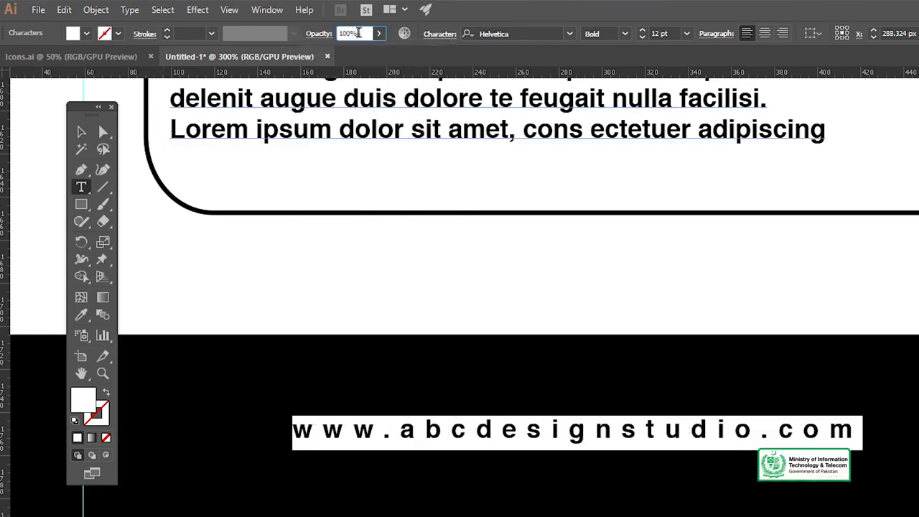
Step: Set the tracking of the entire website text to 600
click(358, 33)
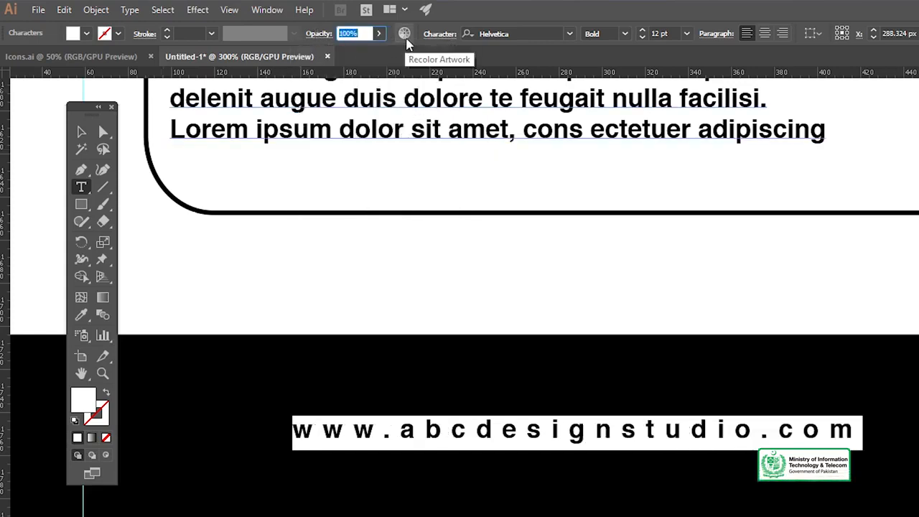
click(438, 36)
click(422, 120)
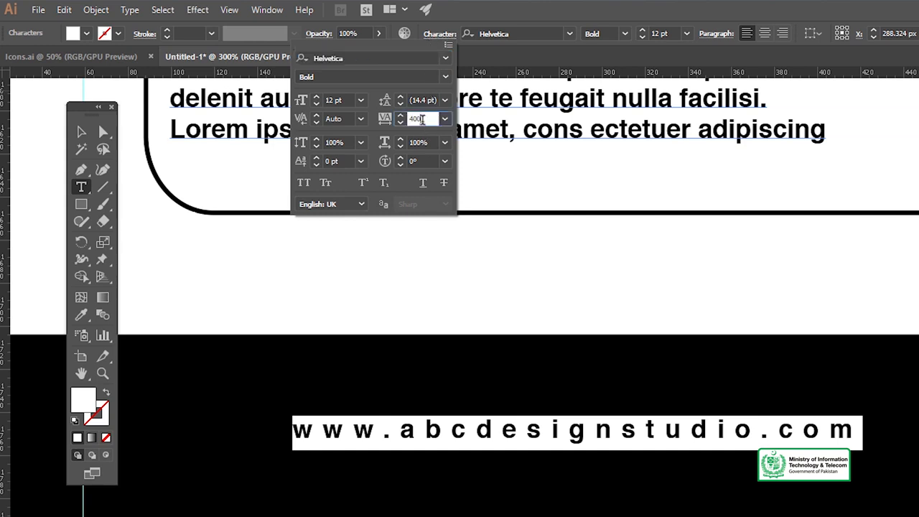
text(600)
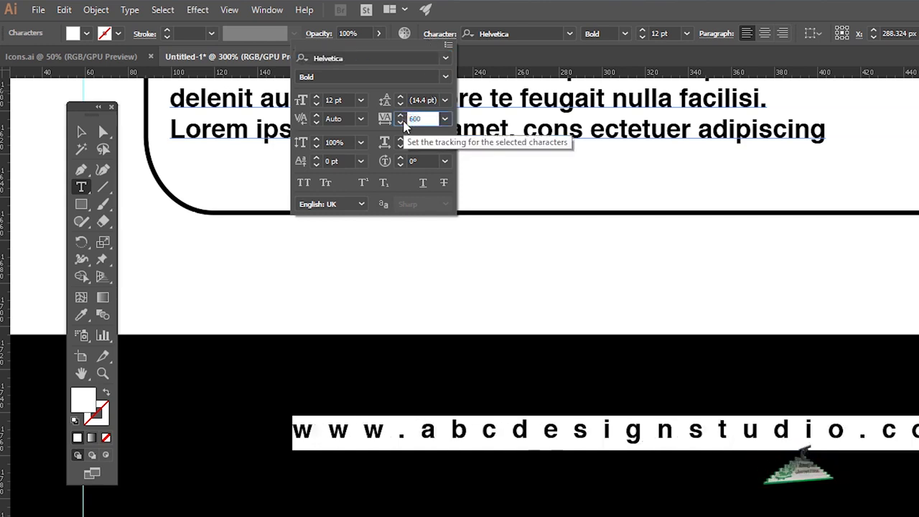
click(9, 134)
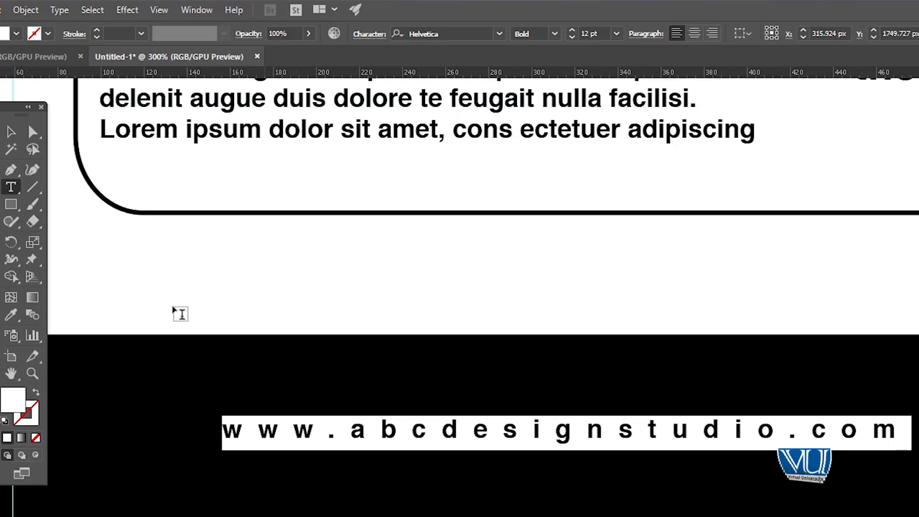
Step: Center the website text and the black footer band on each other horizontally and vertically
click(11, 133)
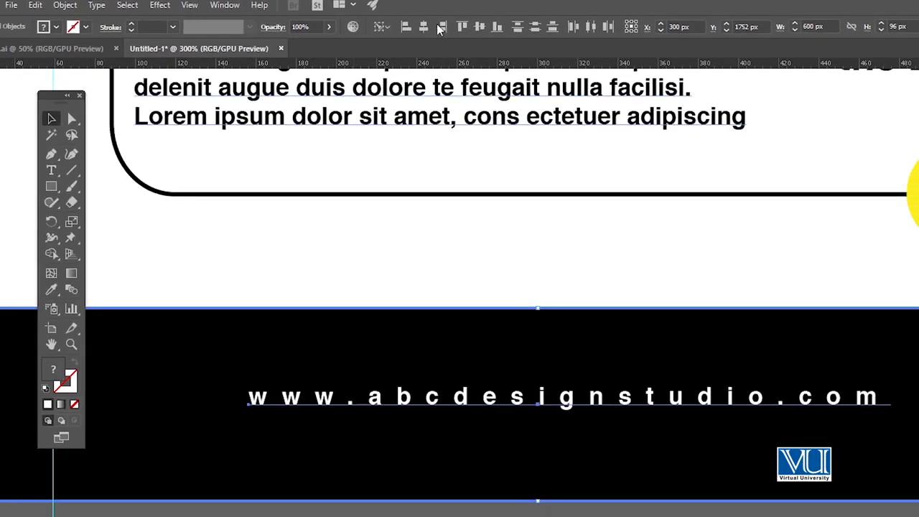
click(425, 27)
click(479, 27)
Step: Examine the complete infographic from the title banner down to the footer with nothing selected
key(z)
alt+click(541, 375)
alt+click(514, 326)
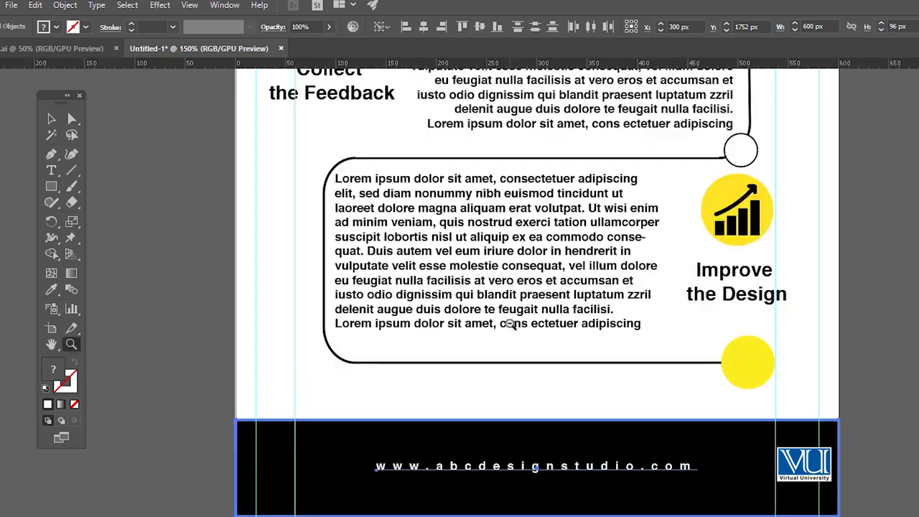
alt+click(524, 319)
alt+click(551, 304)
alt+click(551, 303)
key(v)
drag(551, 207, 559, 336)
click(657, 264)
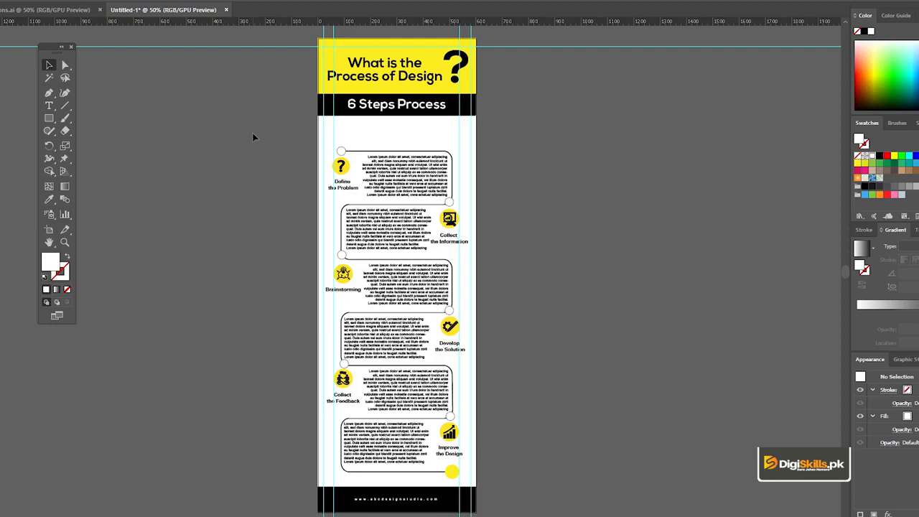
Step: Set up a Save for Web (Legacy) export of the infographic with the JPEG High preset changed to Maximum quality
click(20, 8)
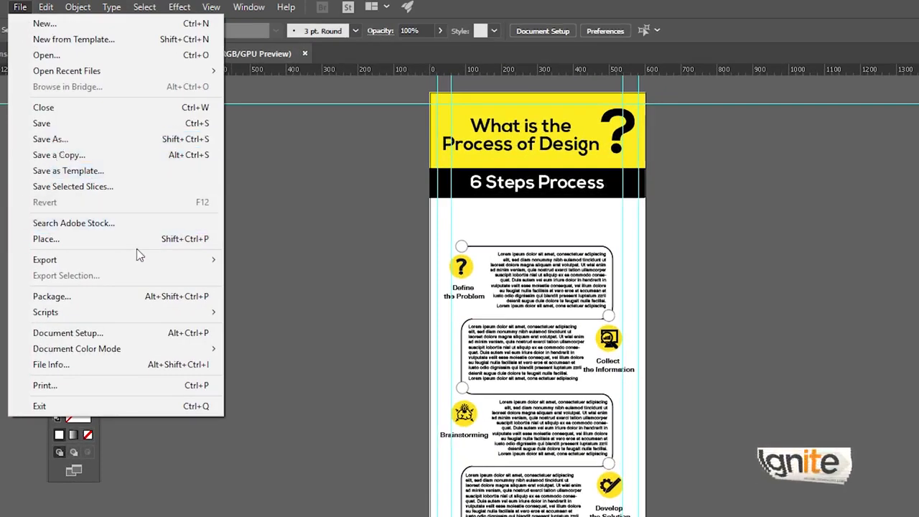
mouse_move(196, 259)
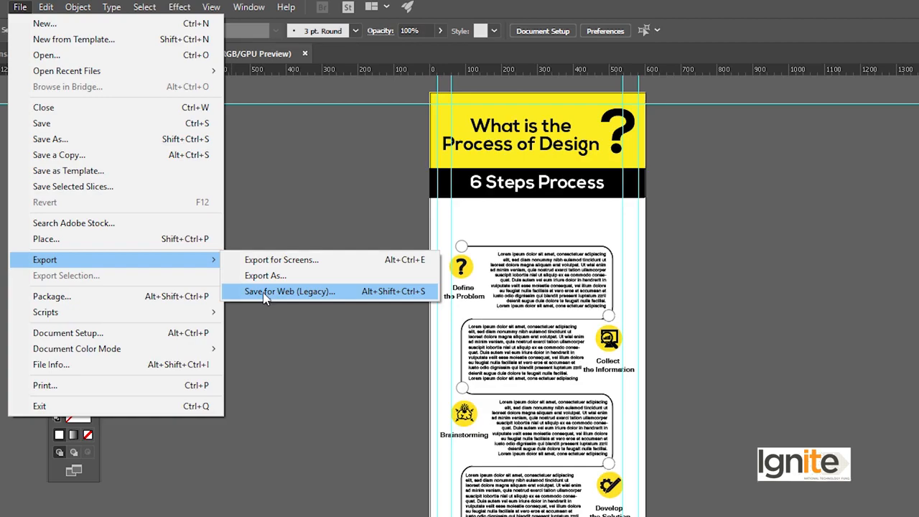
click(264, 293)
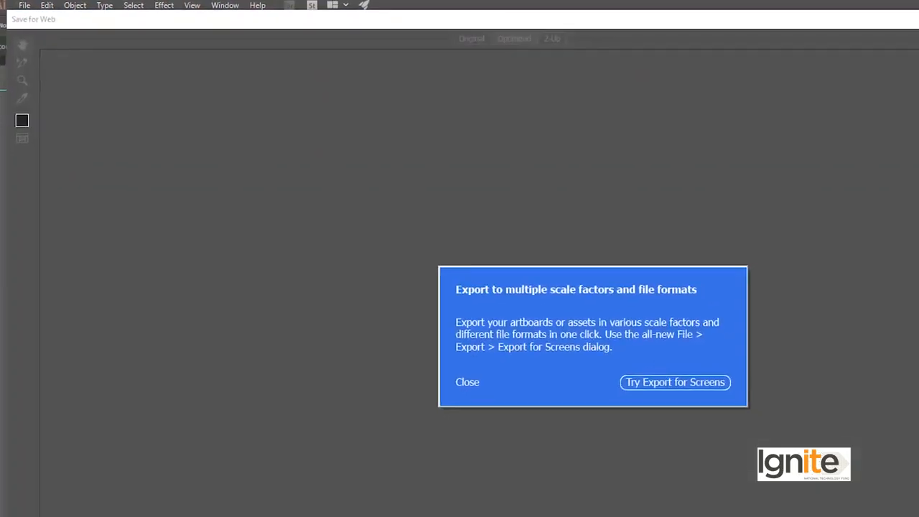
click(463, 378)
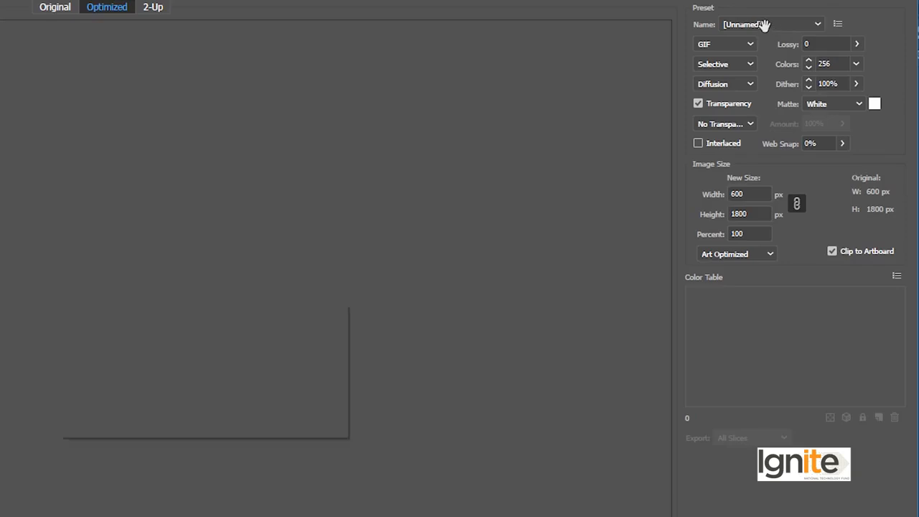
click(764, 25)
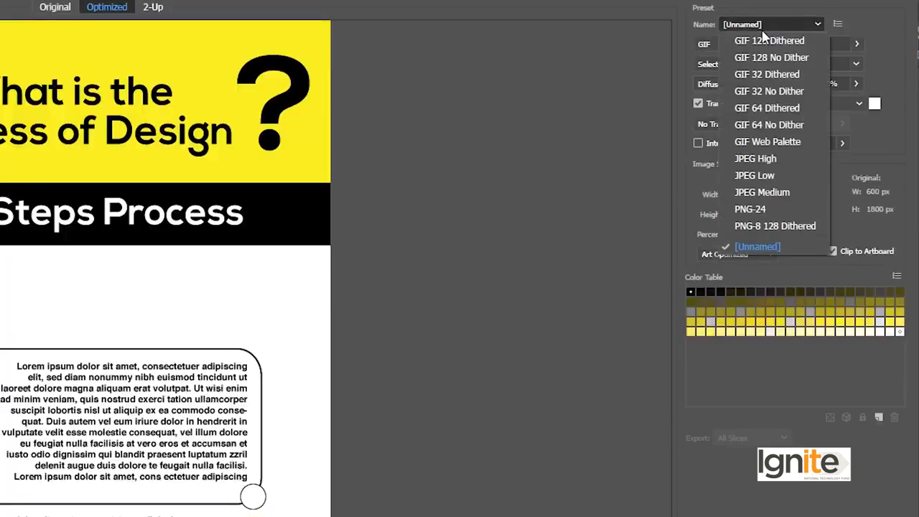
click(756, 155)
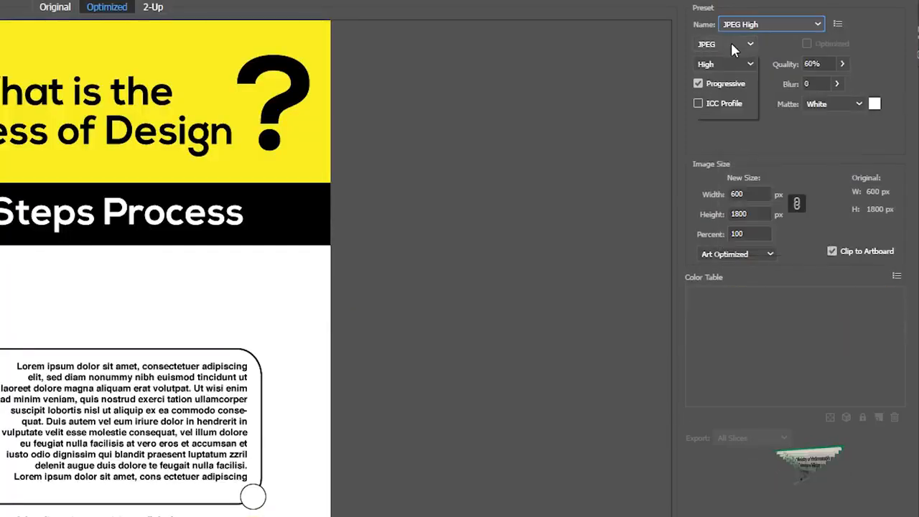
click(727, 64)
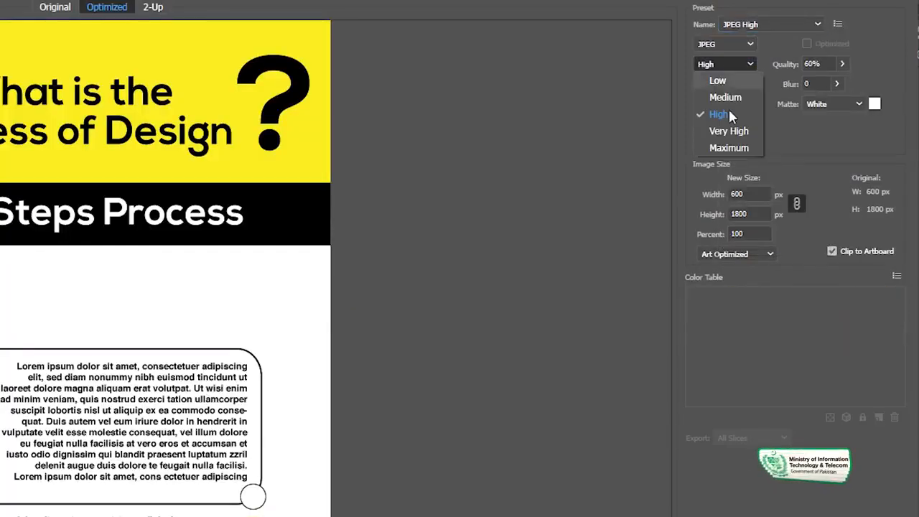
click(730, 148)
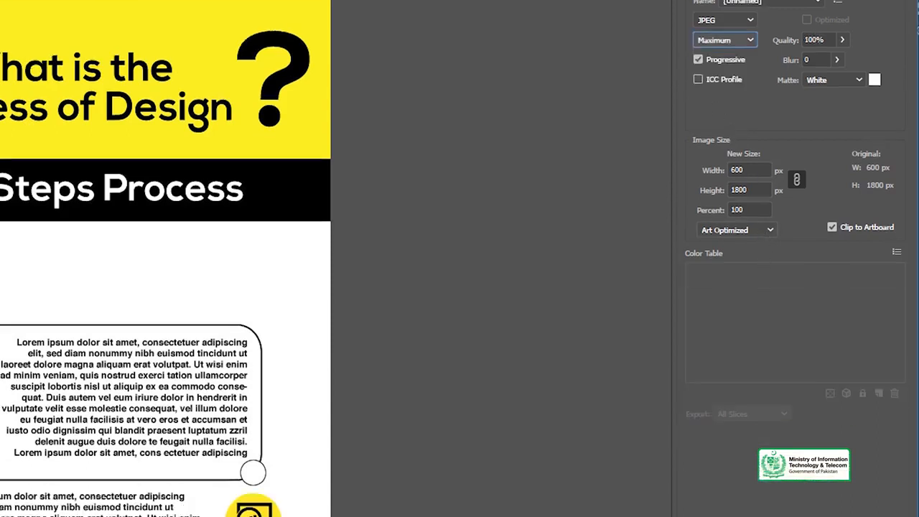
Step: Start saving the optimized image in the Documents folder and enter "Infoigraphi" as the file name
click(722, 492)
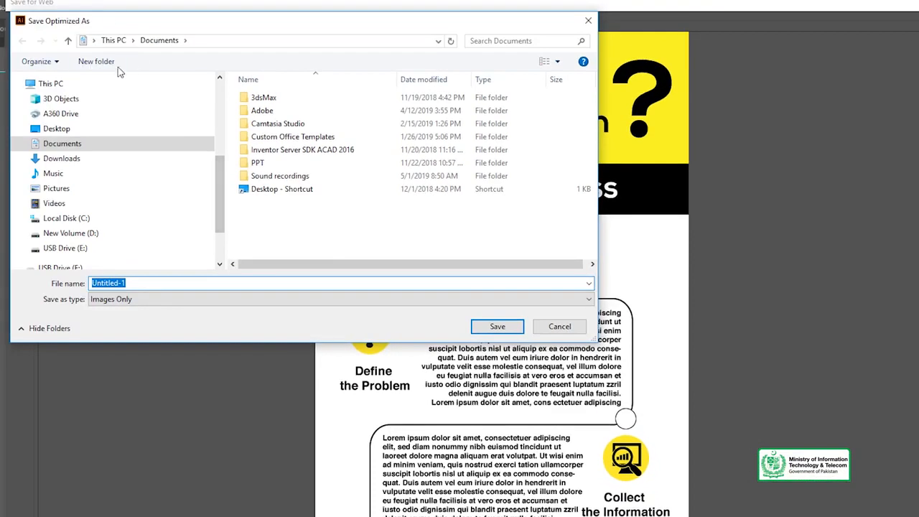
text(Infoigra)
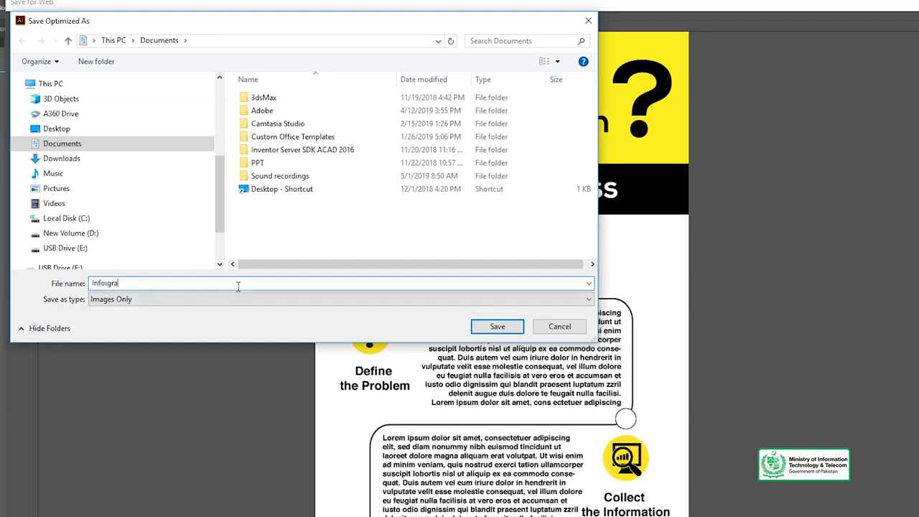
text(phioc)
key(BackSpace)
key(BackSpace)
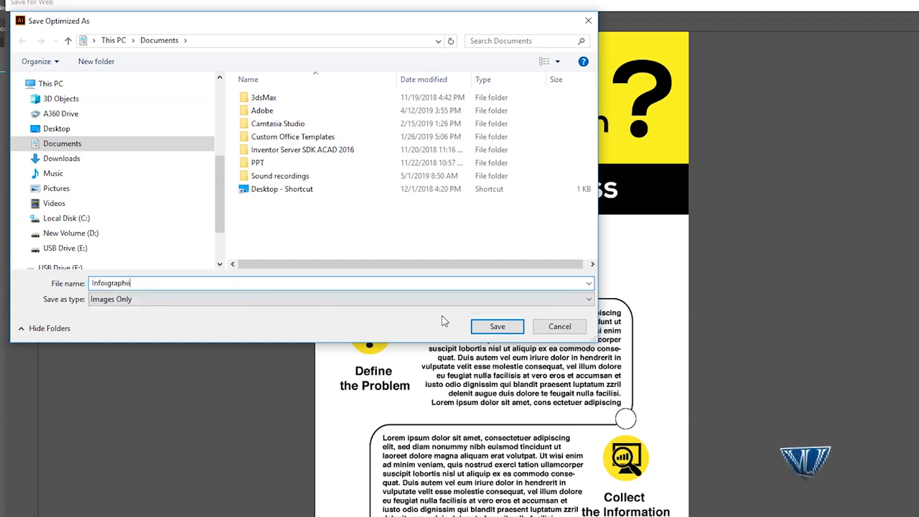